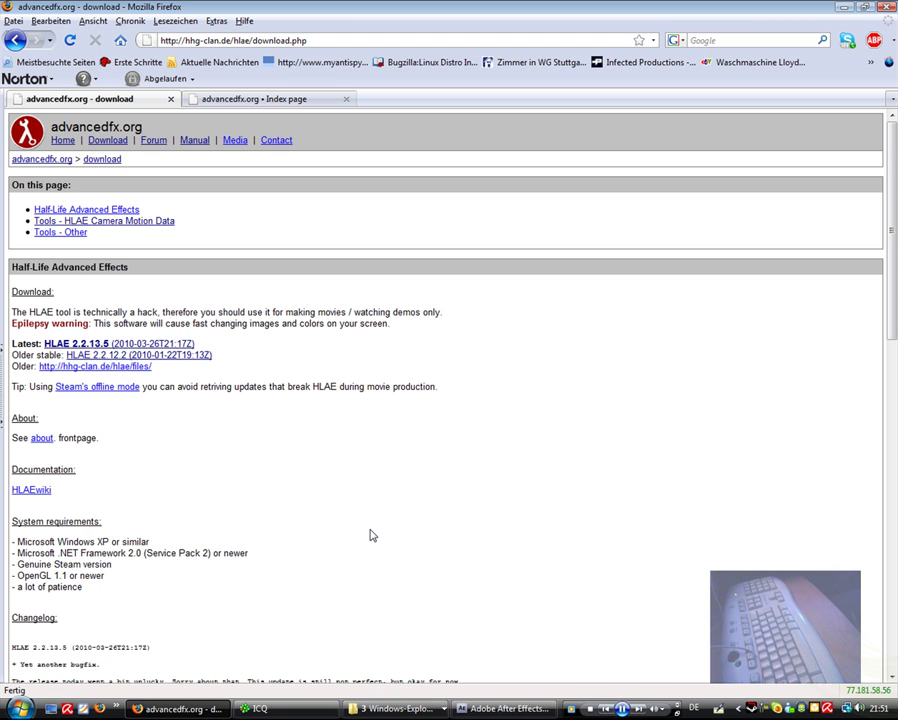
Open the After Effects 'video tutorials' link under Tools - HLAE Camera Motion Data in a background tab
scroll(285, 424, "down", 10)
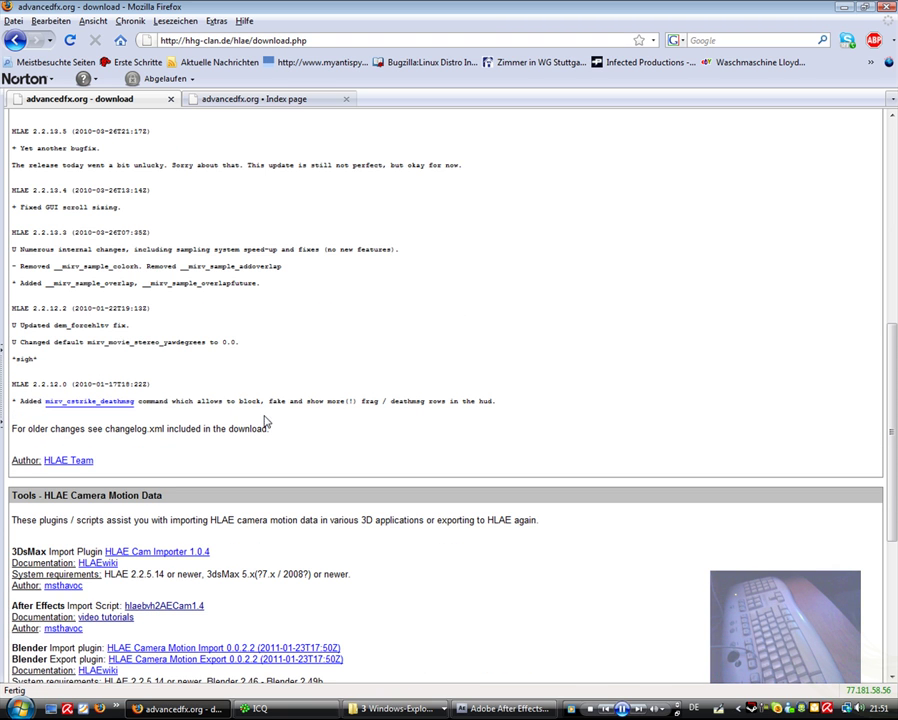
scroll(250, 418, "down", 1)
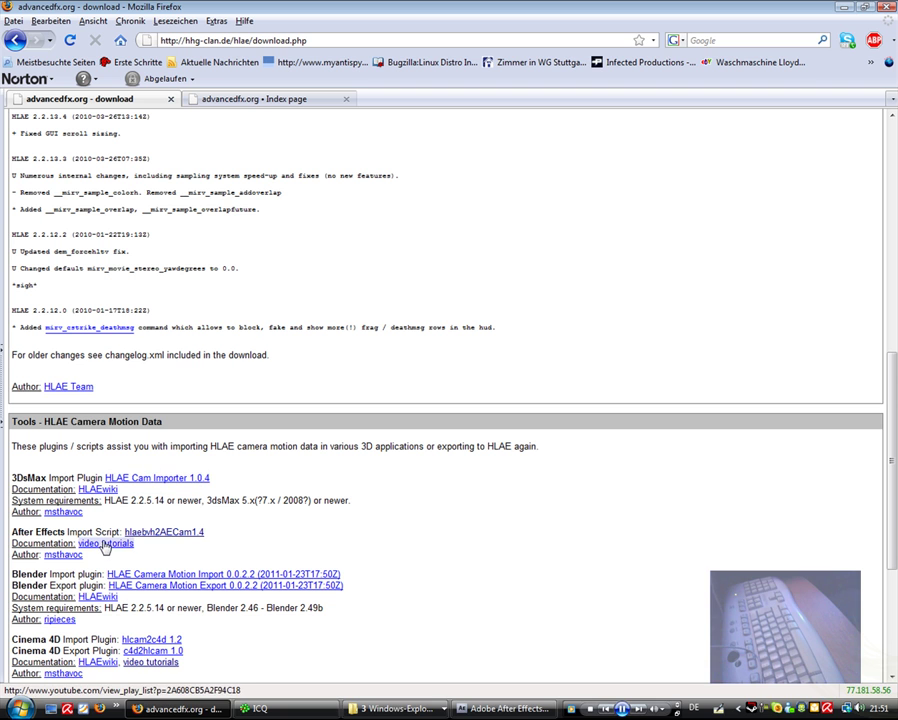
left_click_drag(36, 532, 91, 533)
scroll(180, 280, "up", 10)
scroll(124, 200, "down", 10)
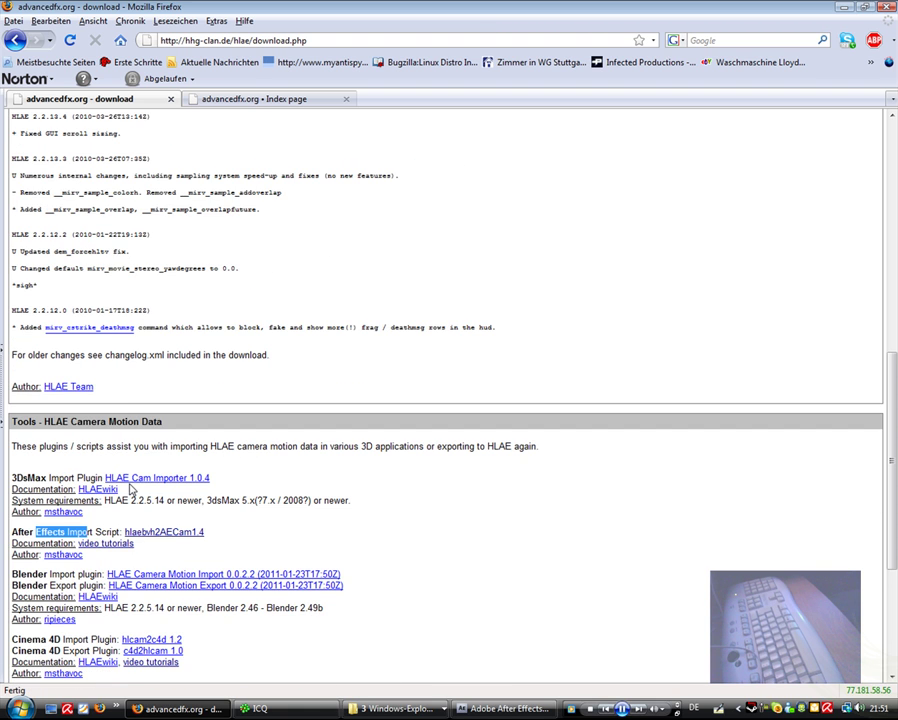
middle_click(117, 545)
Play the 'HLAE Cam 2 AE Tutorial (english)' Part1 video, pause it at 0:03, and return to the forum tab
left_click(400, 99)
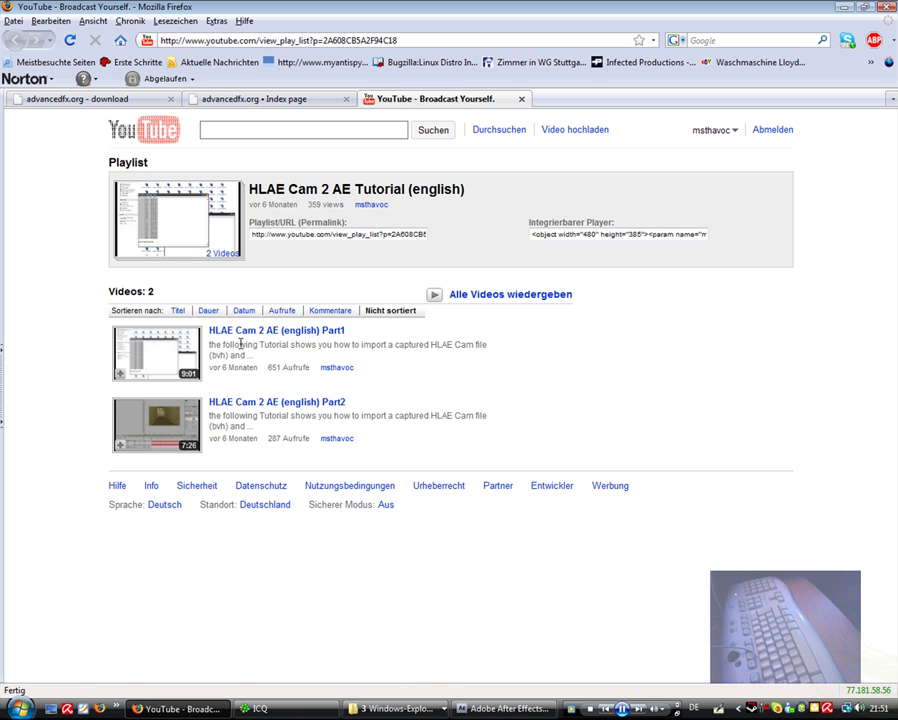
left_click(244, 334)
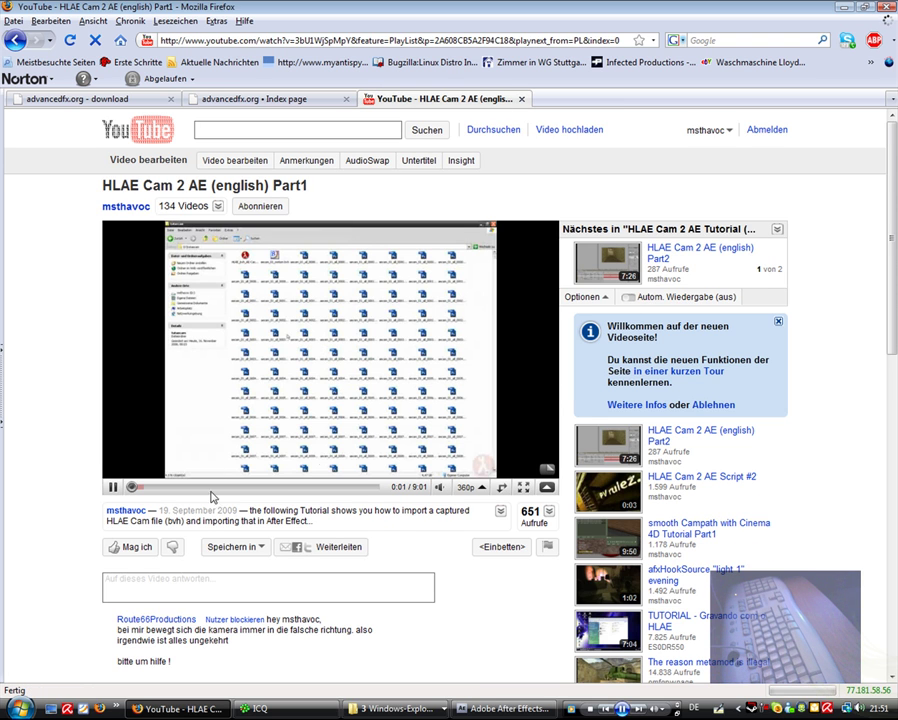
left_click(113, 489)
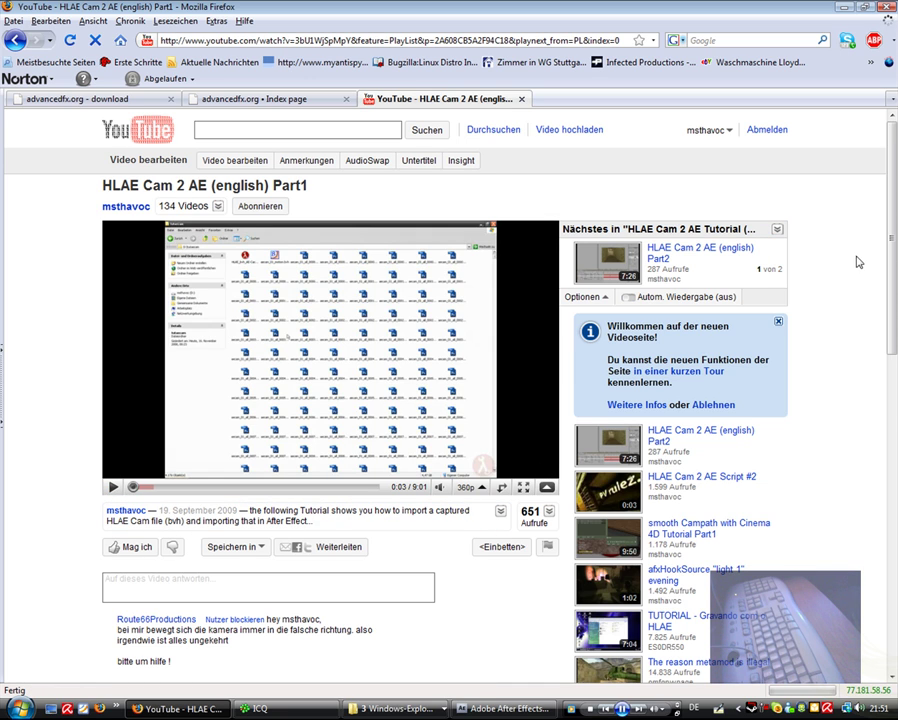
left_click(265, 99)
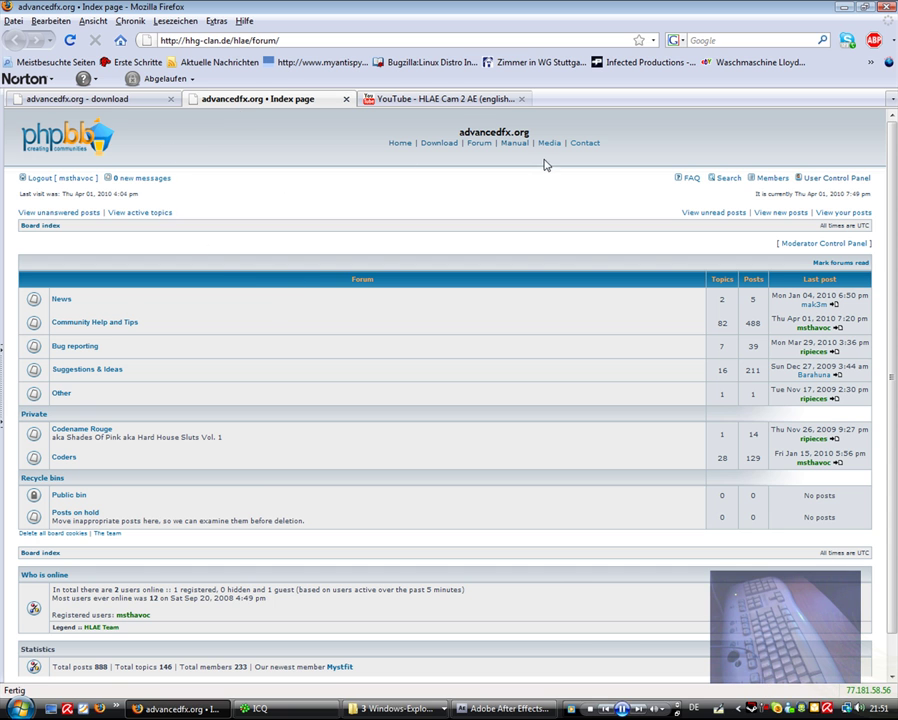
Go to the advancedfx.org download page from the forum header and scroll through it
left_click(437, 146)
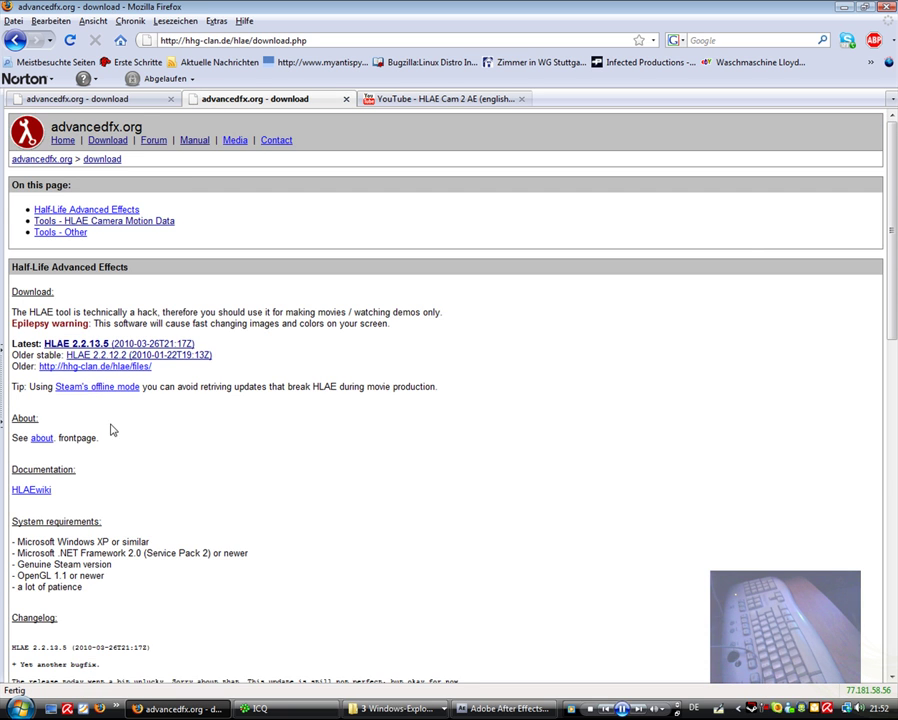
scroll(116, 432, "down", 15)
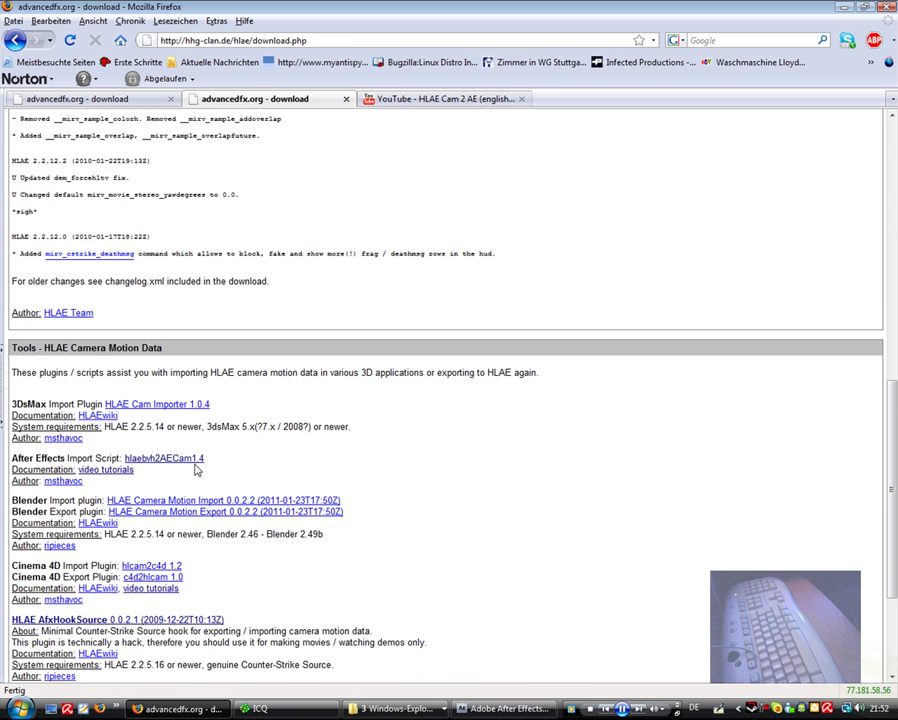
scroll(352, 212, "up", 10)
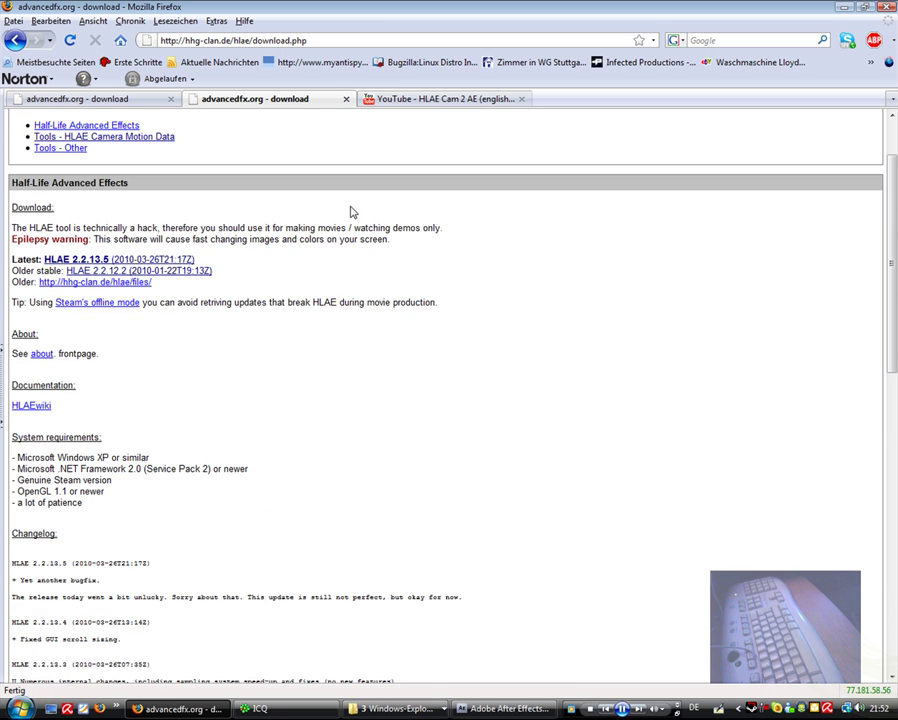
scroll(352, 212, "down", 10)
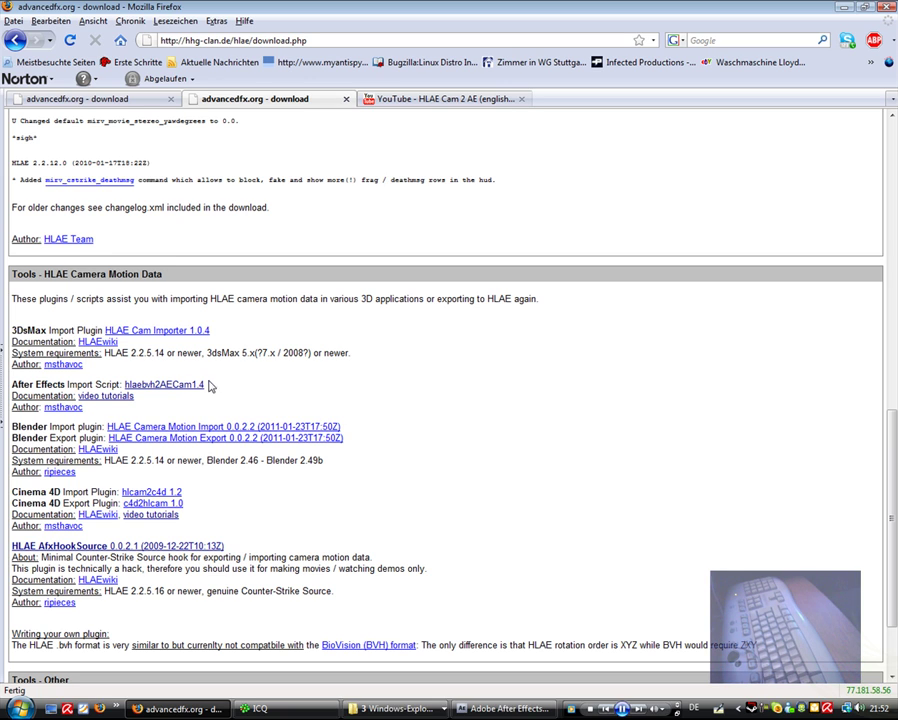
Highlight the 3dsMax plugin requirements text, then scroll back to the top of the page
left_click_drag(220, 353, 306, 372)
left_click(306, 372)
left_click_drag(217, 353, 306, 380)
left_click(296, 373)
left_click_drag(207, 353, 360, 366)
left_click(370, 369)
mouse_move(208, 352)
left_mouse_down()
mouse_move(350, 352)
mouse_move(212, 350)
left_mouse_up()
left_click(207, 352)
scroll(290, 343, "up", 10)
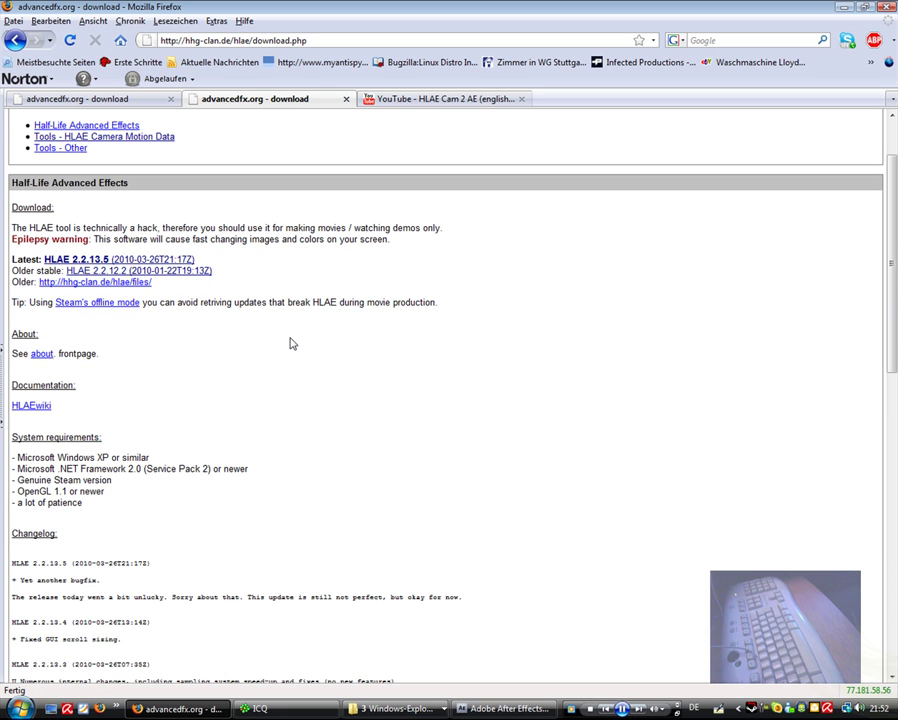
scroll(290, 343, "up", 2)
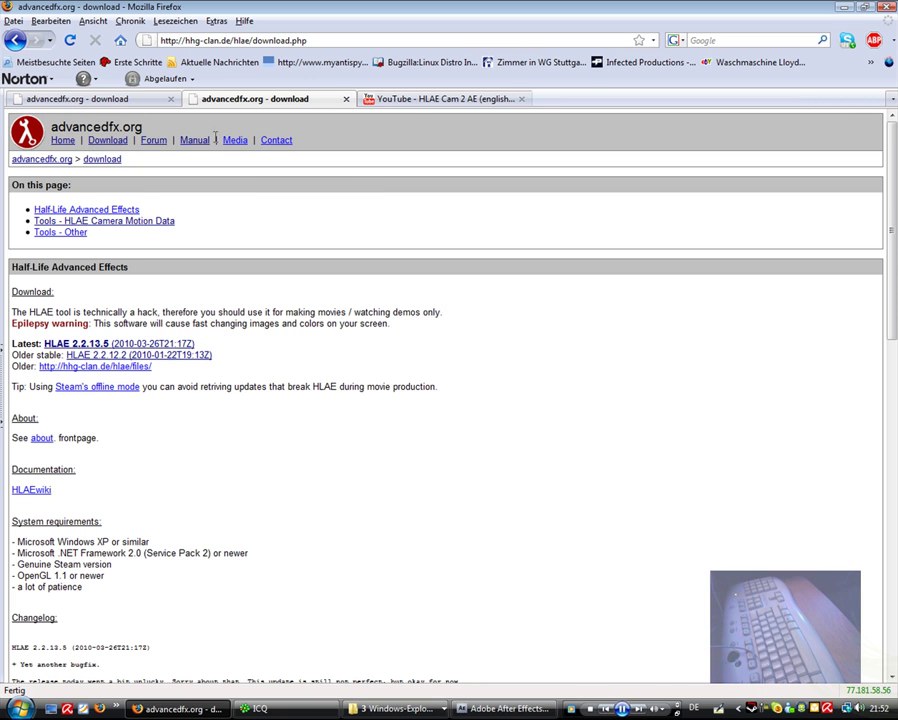
Bring up the 3dae folder window and move it toward the centre
left_click(395, 708)
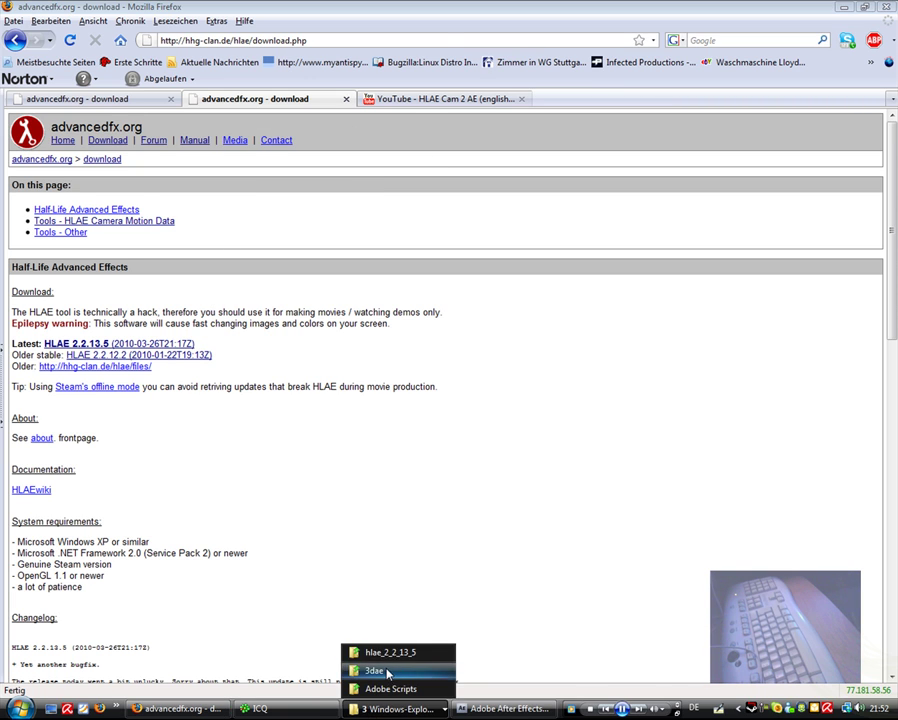
left_click(386, 670)
left_click_drag(508, 28, 463, 181)
Restore and position the hlae_2_2_13_5 folder window, then launch hlae.exe
left_click(395, 708)
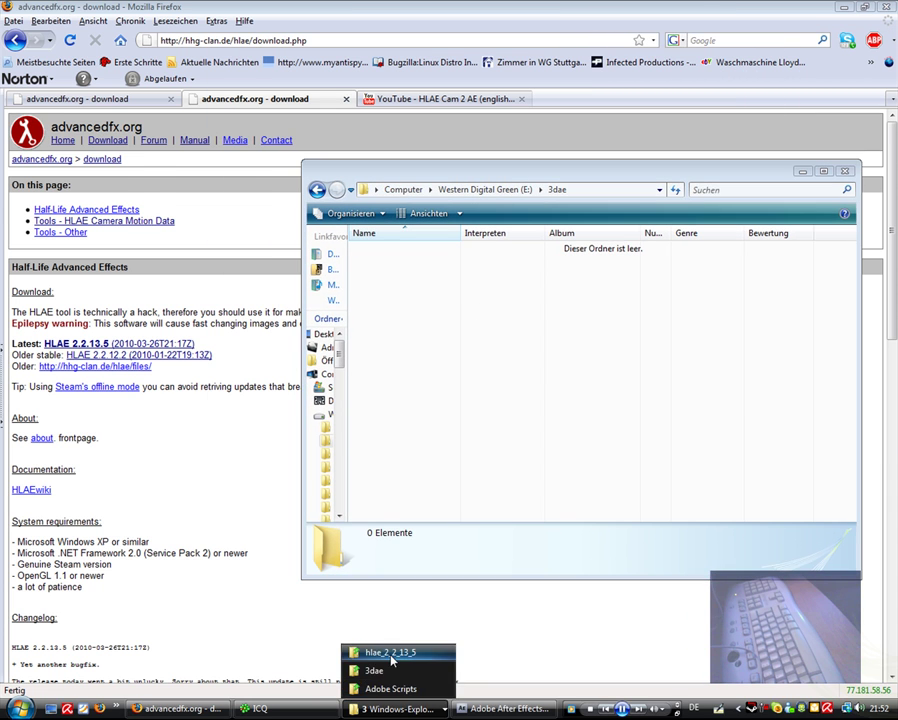
left_click(370, 650)
double_click(76, 12)
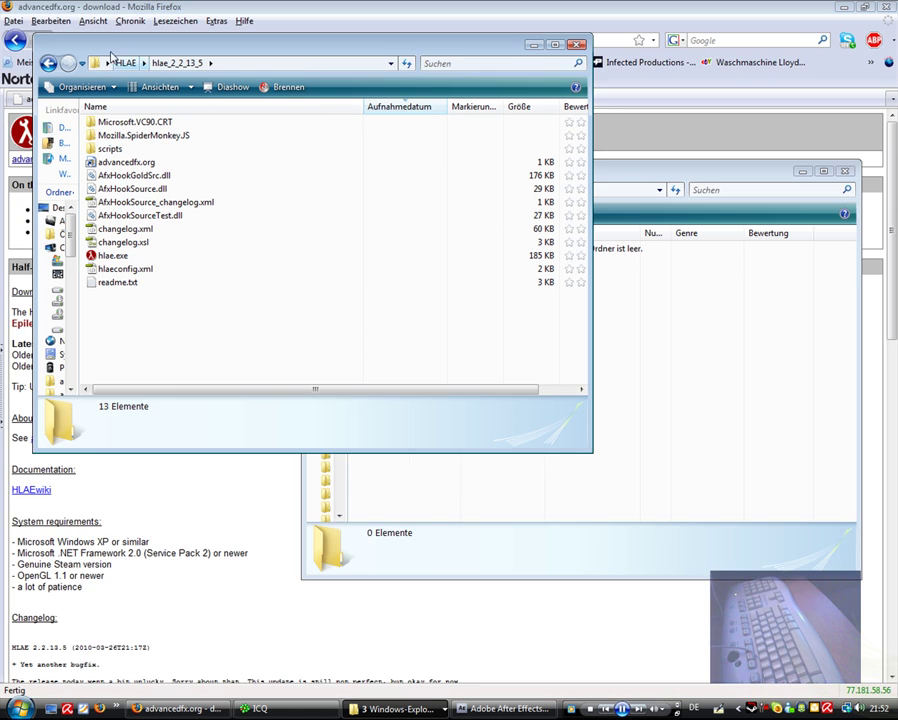
left_click_drag(118, 55, 333, 267)
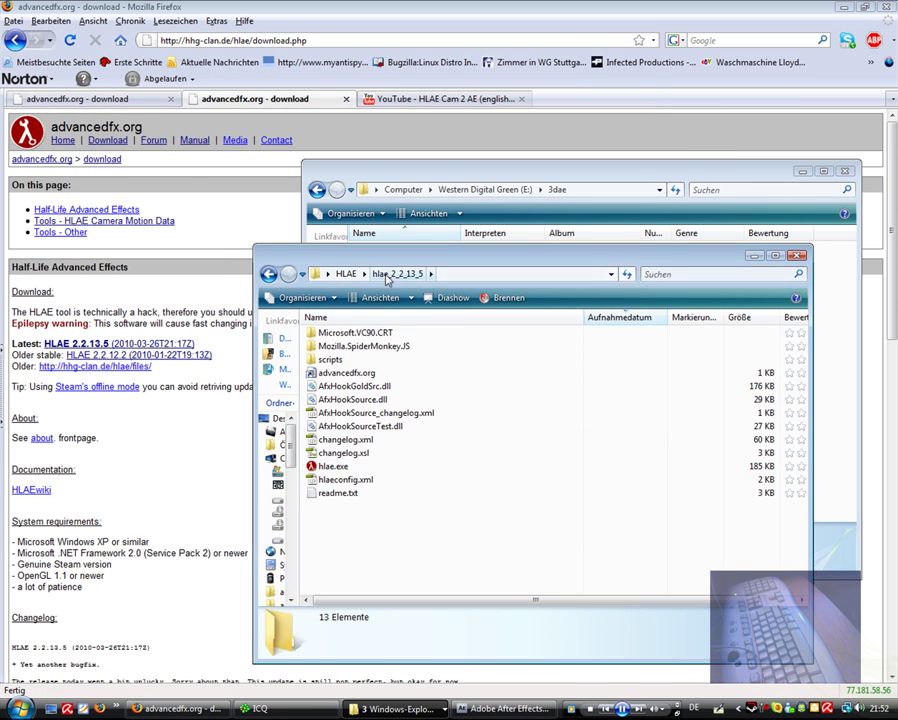
left_click_drag(358, 255, 460, 262)
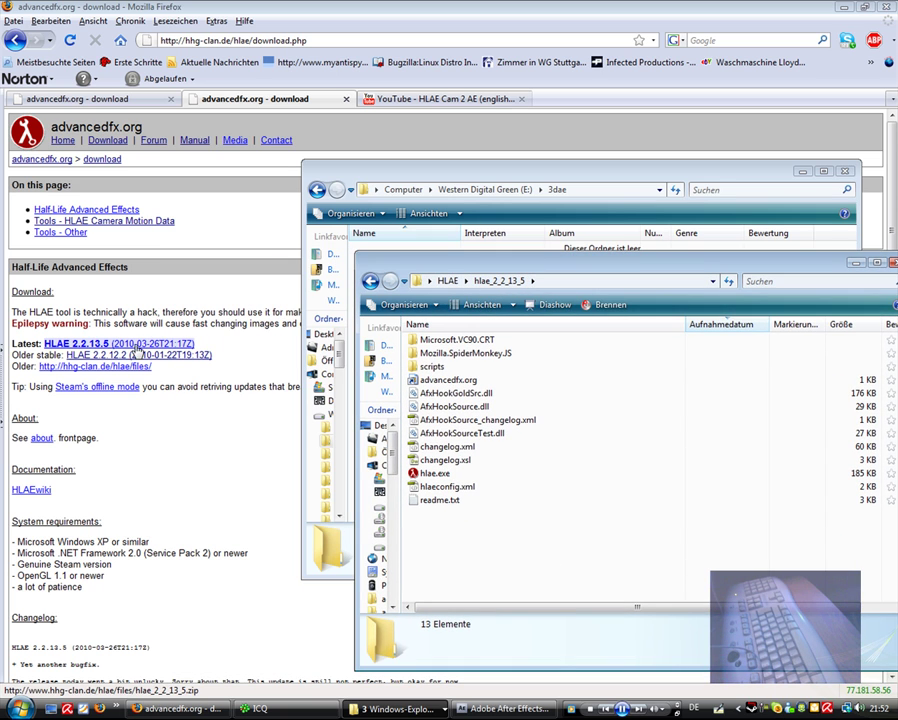
double_click(452, 474)
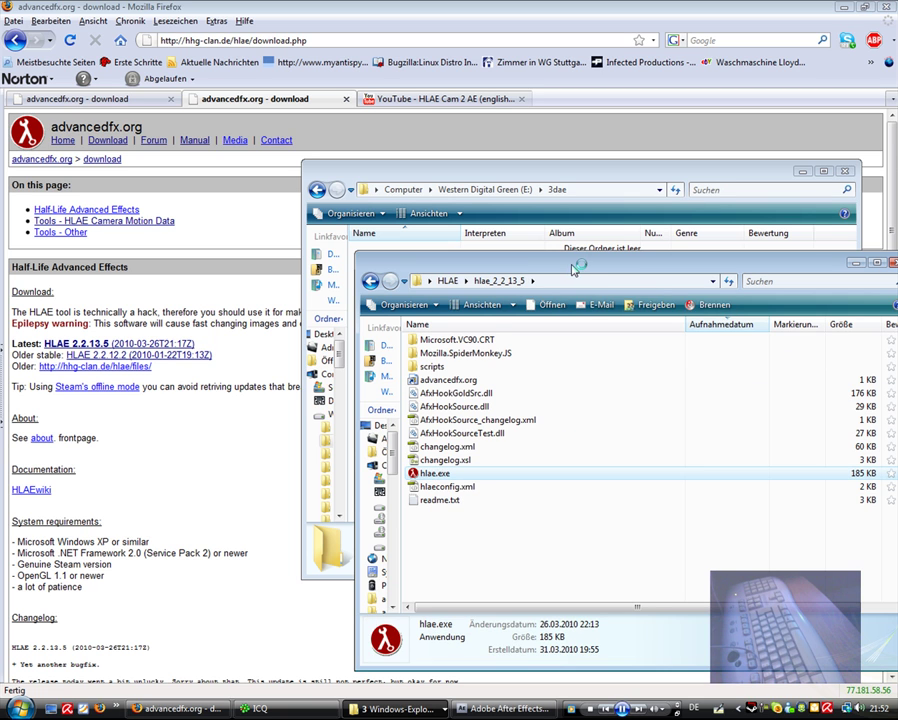
left_click_drag(549, 273, 424, 233)
Launch Counter-Strike from File > Launch at 960×600 with -toggleconsole -demoedit
left_click(146, 180)
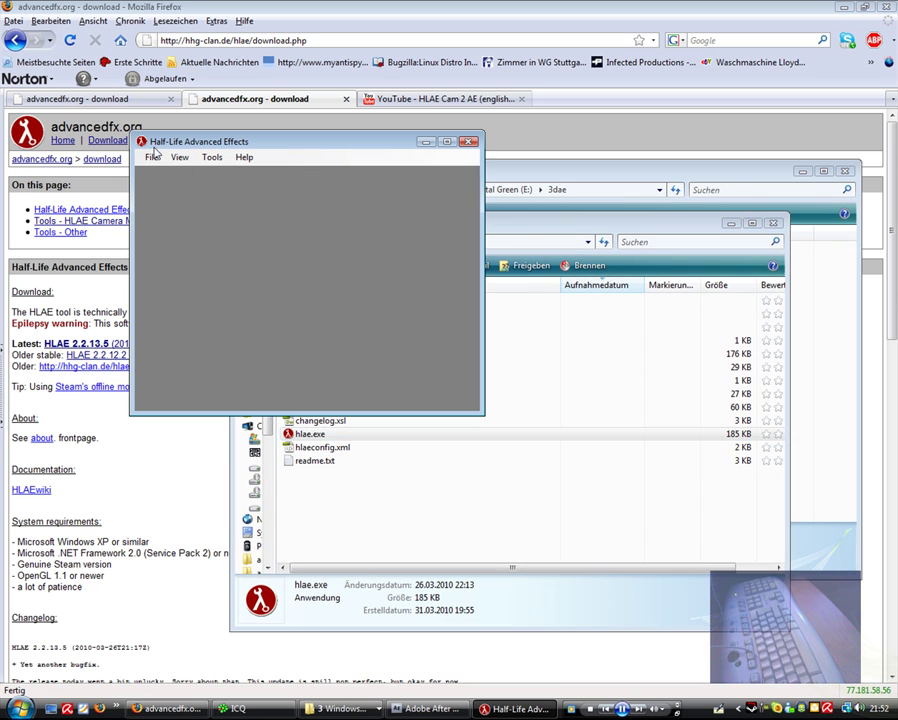
left_click(151, 157)
left_click(168, 175)
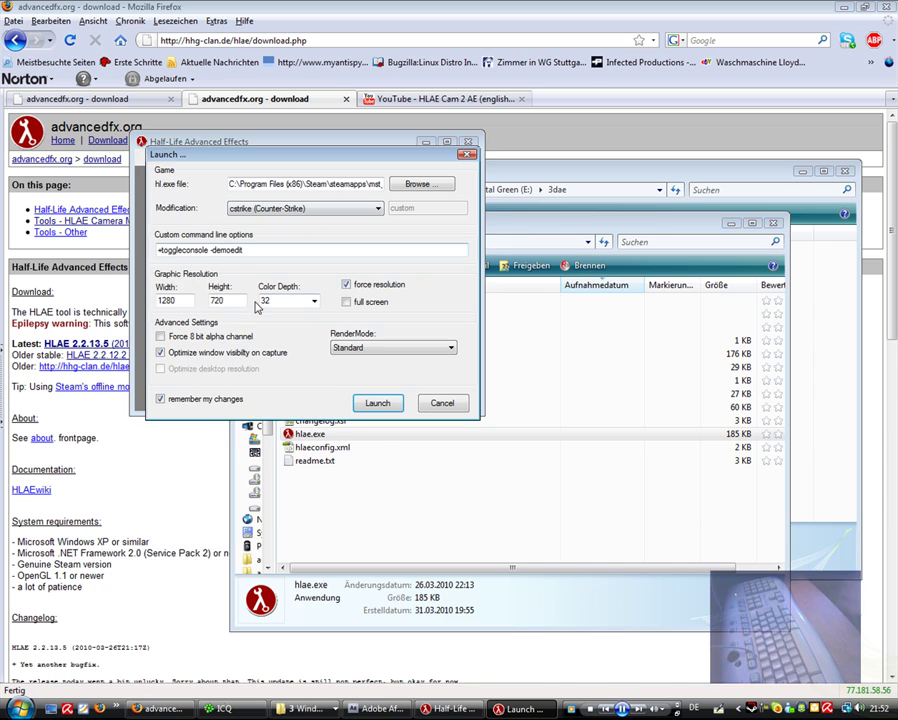
type("960")
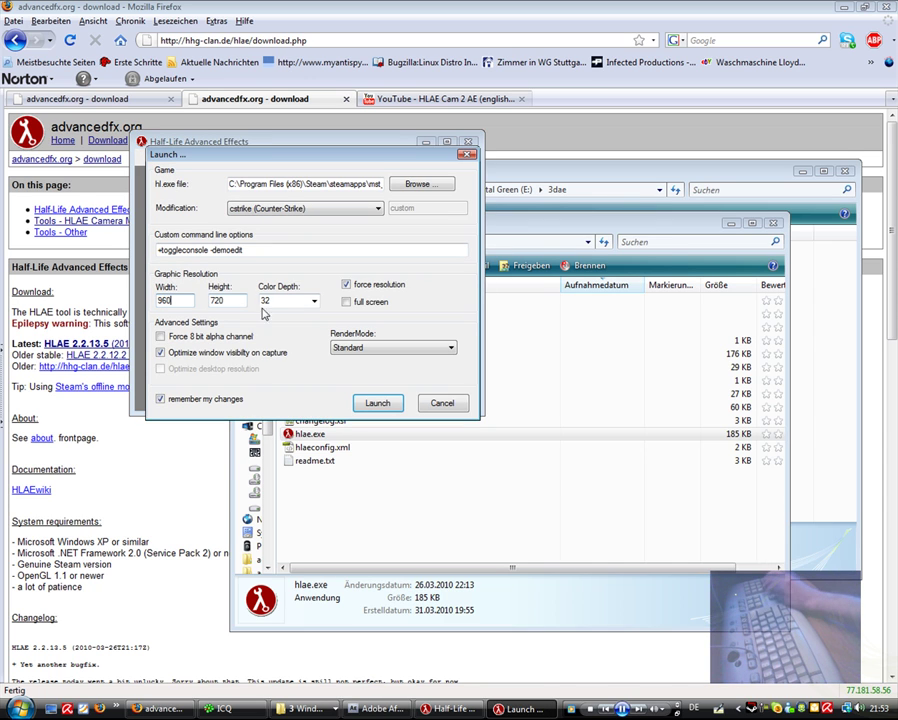
key("Tab")
type("600")
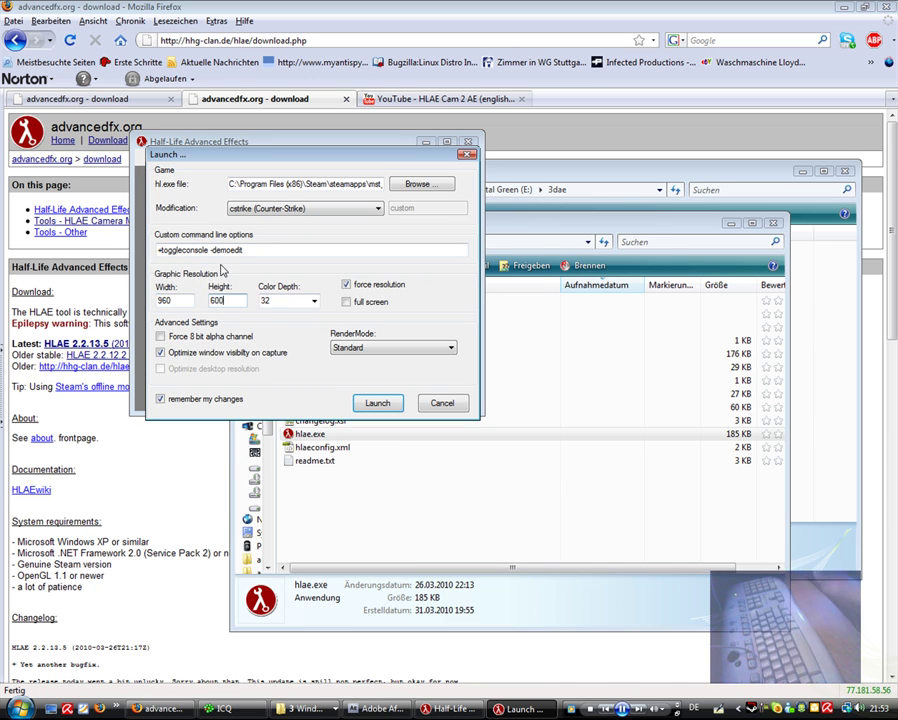
left_click_drag(328, 185, 386, 187)
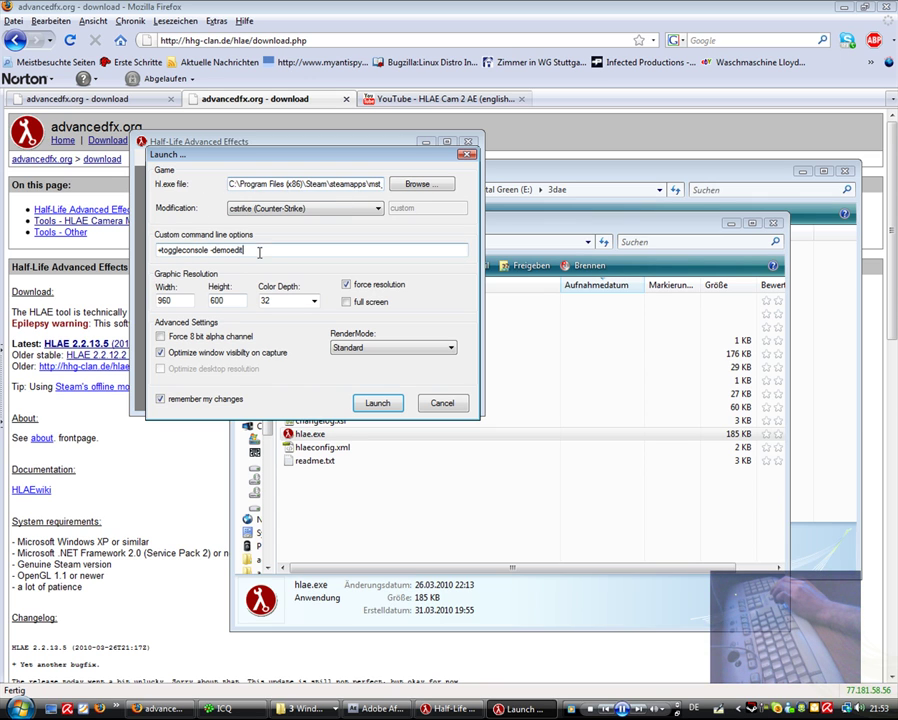
double_click(212, 251)
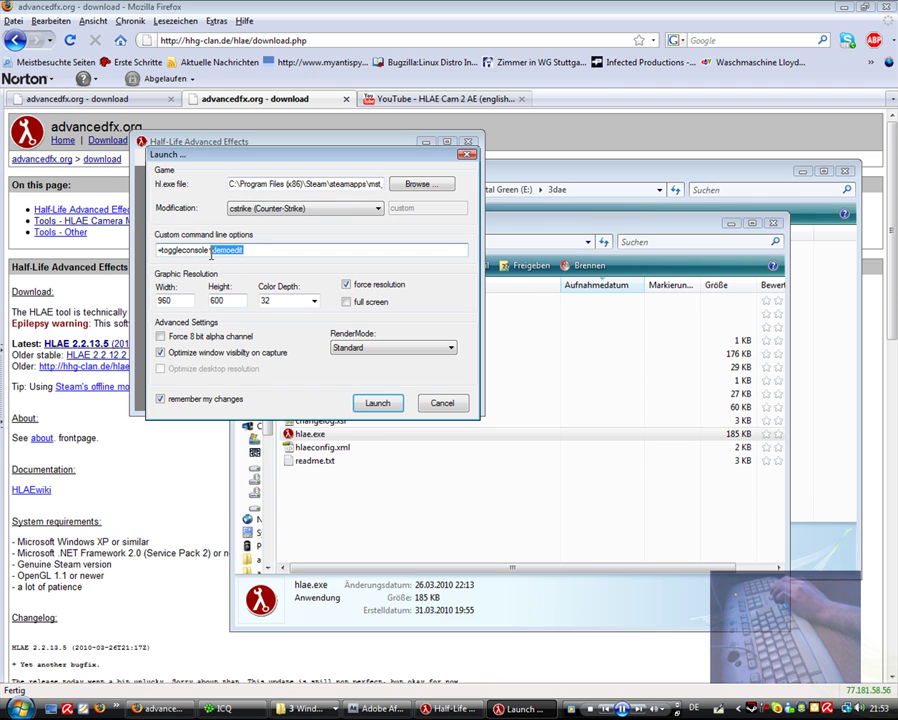
left_click(379, 404)
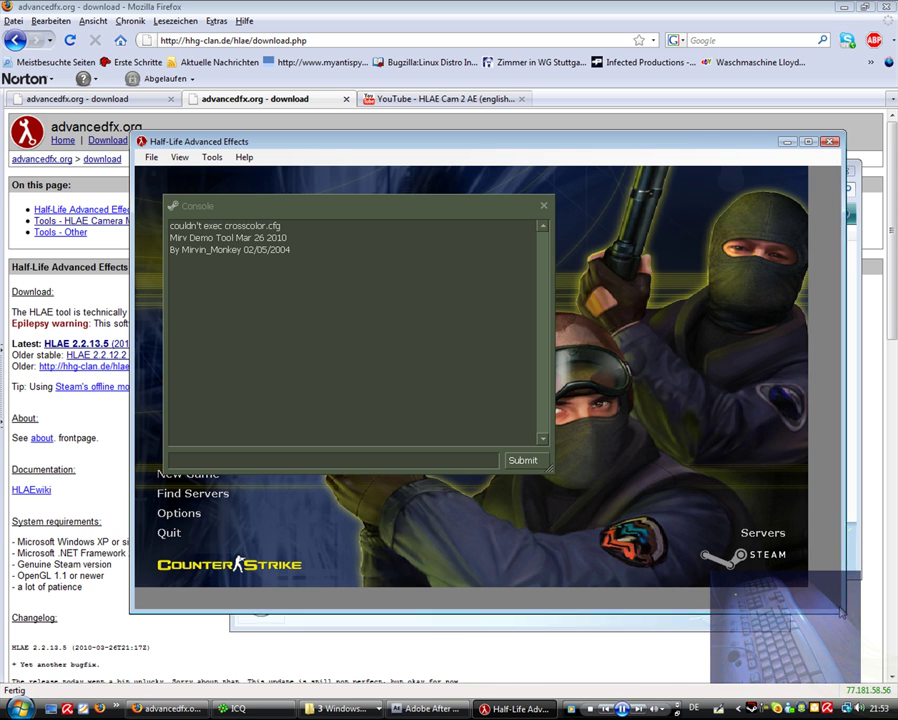
Run the viewdemo command in the console to bring up the demo player
left_click_drag(222, 148, 159, 130)
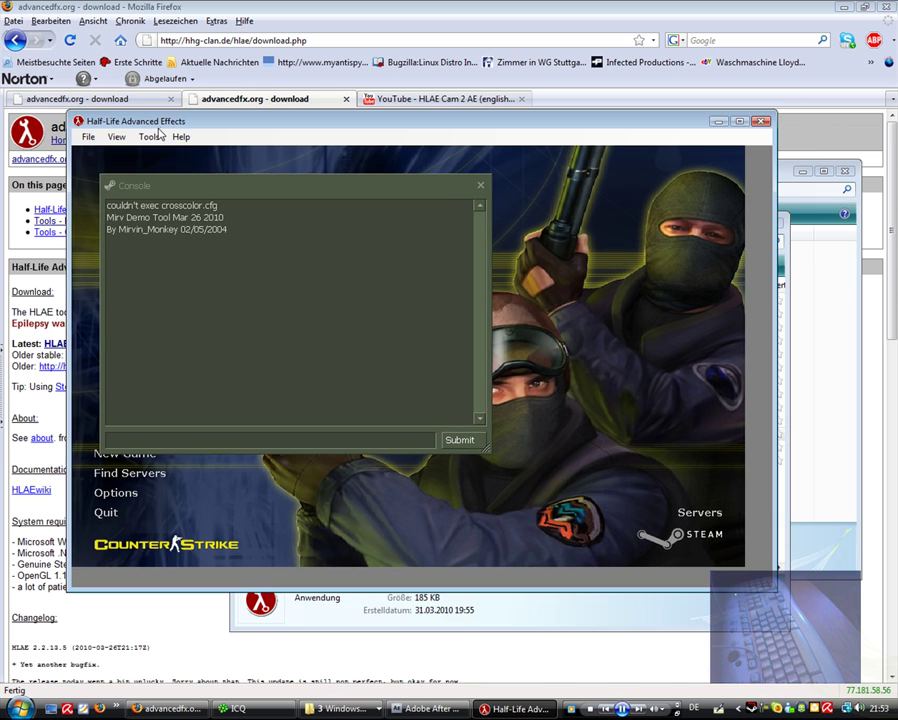
left_click_drag(243, 238, 107, 213)
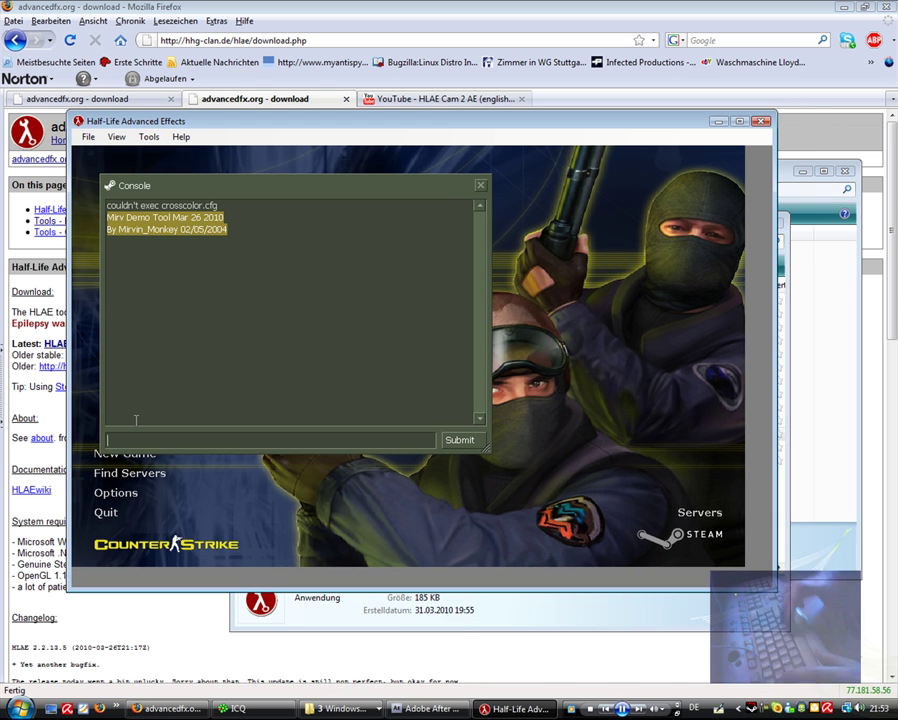
type("mirv")
key("BackSpace")
key("BackSpace")
key("BackSpace")
key("BackSpace")
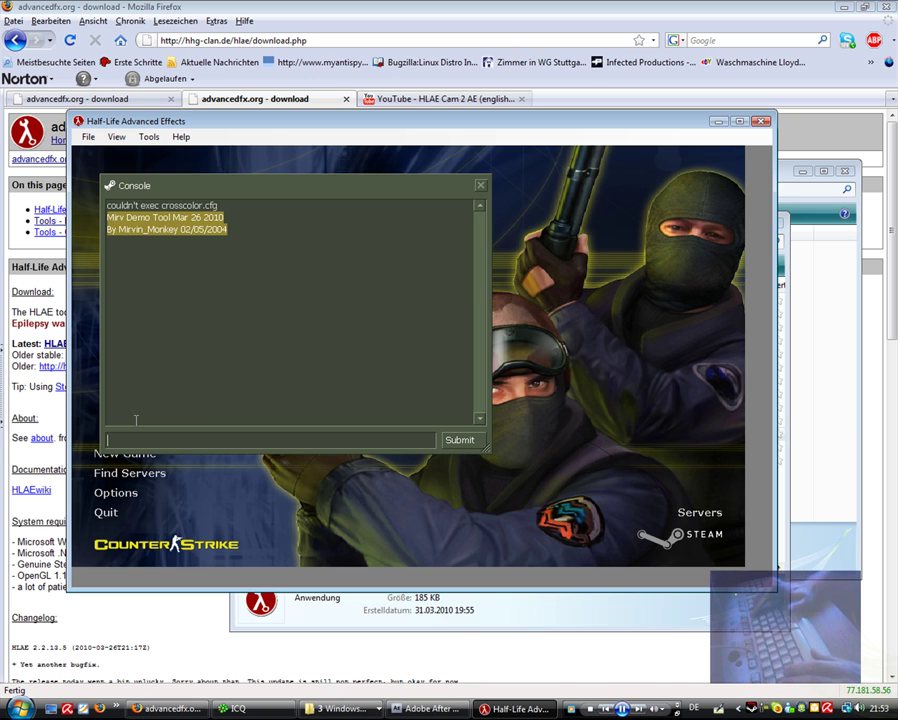
type("view")
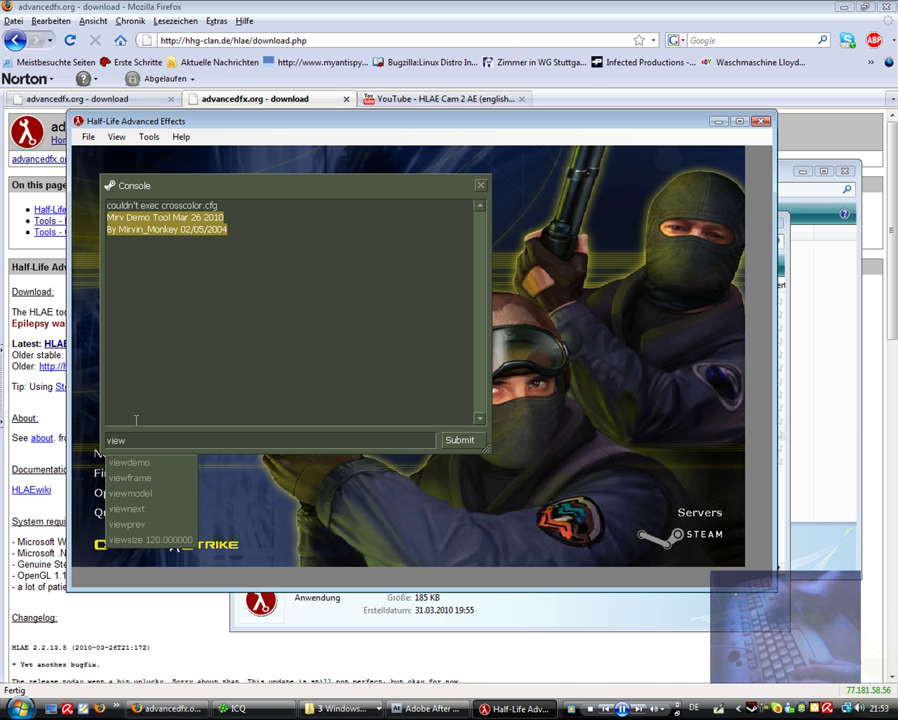
key("Tab")
key("Return")
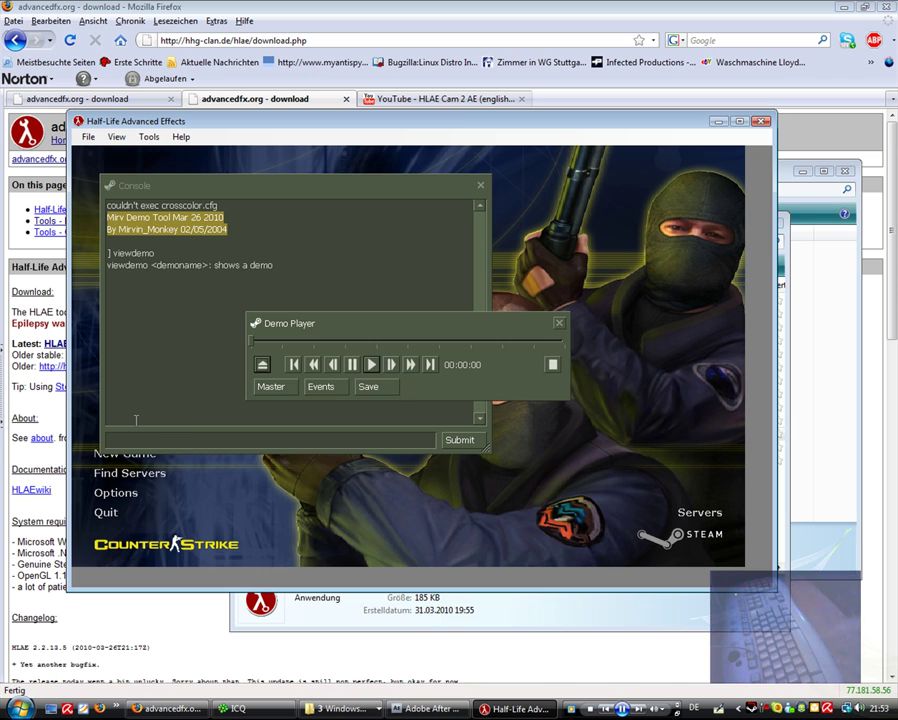
Browse the demo file list and pick cam_8_50 - Kopie.dem
left_click(265, 370)
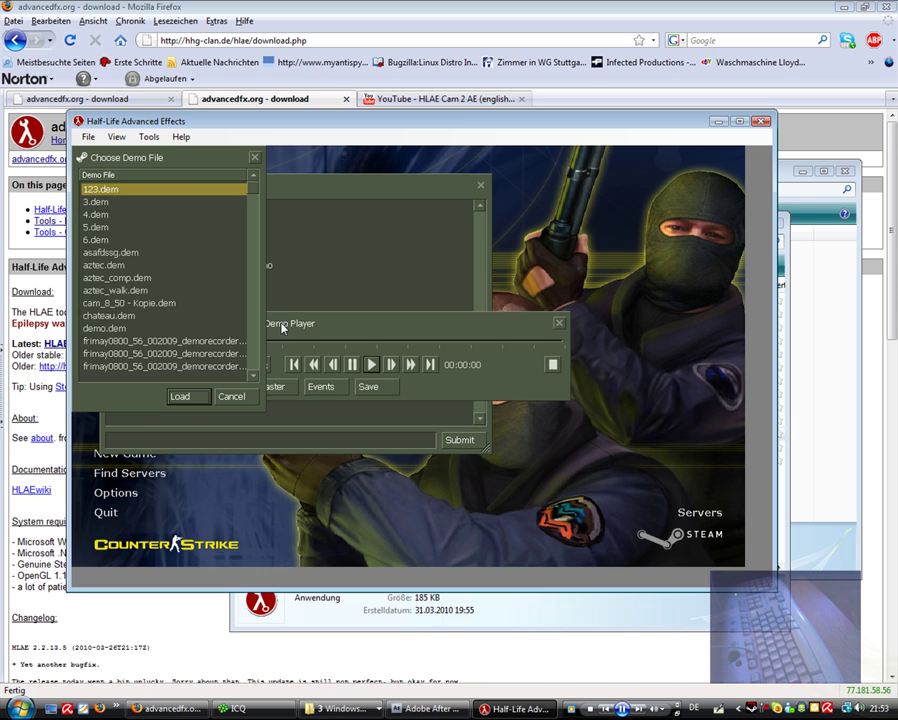
left_click_drag(282, 328, 434, 344)
left_click(150, 299)
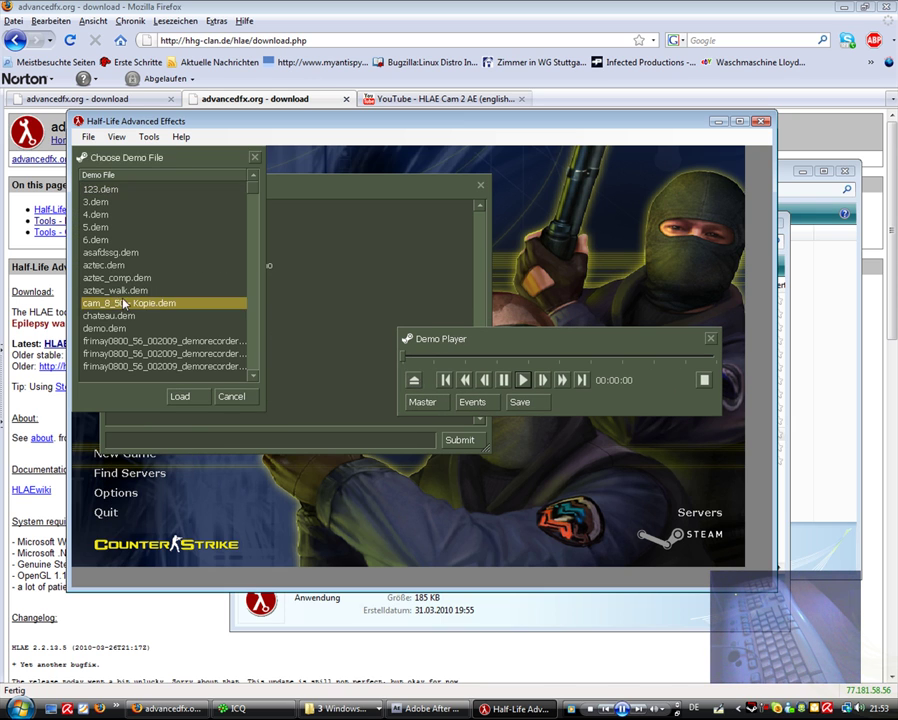
left_click_drag(154, 159, 444, 312)
left_click(116, 441)
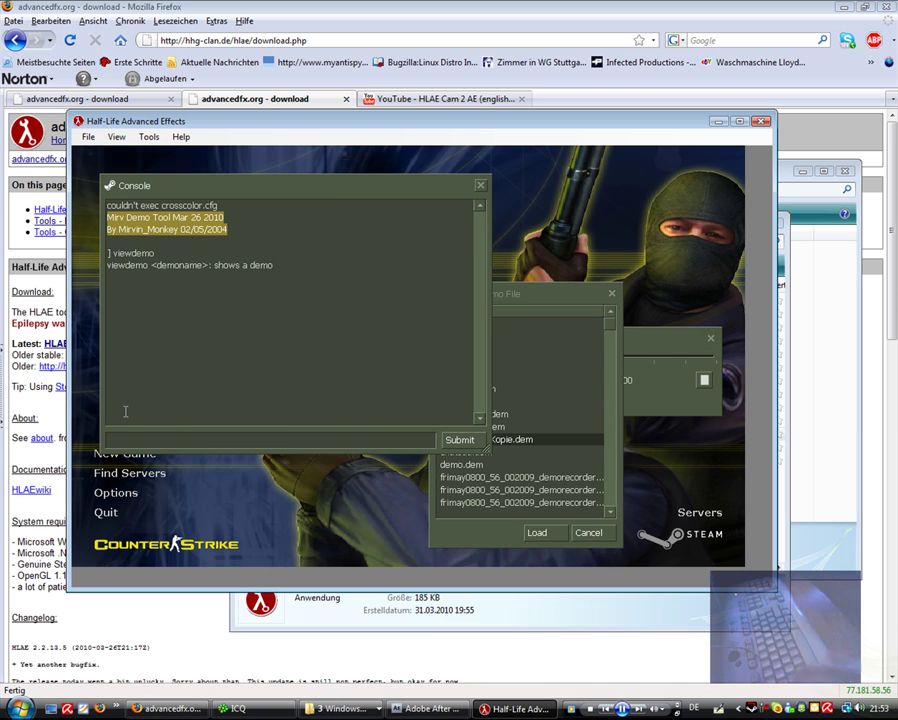
left_click_drag(528, 293, 556, 298)
Enter viewdemo "cam_8_50 - Kopie.dem" in the console to start playback
left_click(131, 443)
type("vi")
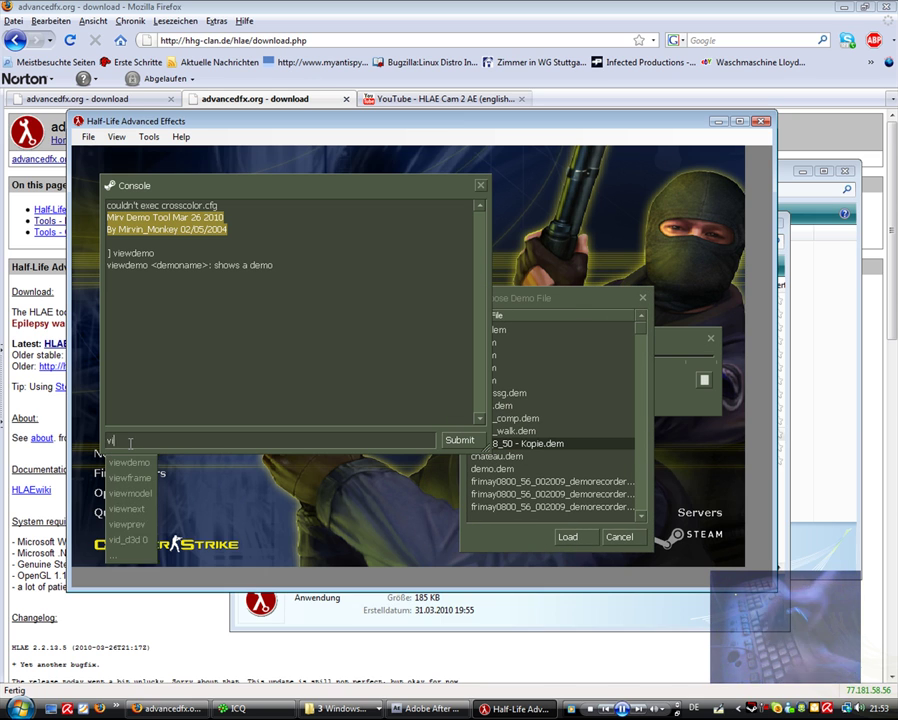
type("ewdemo \"\"")
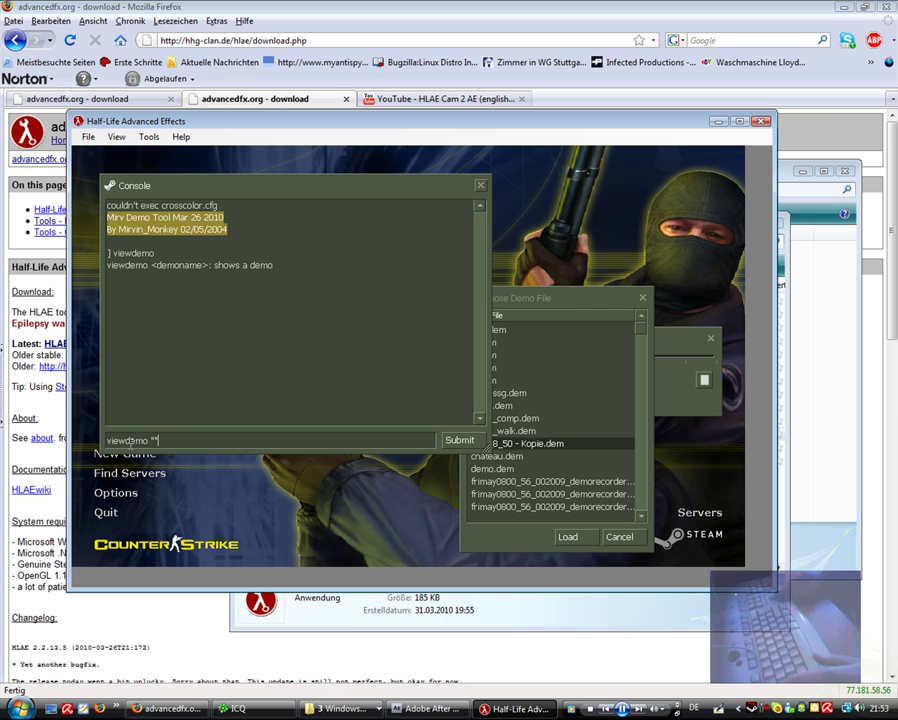
left_click_drag(547, 298, 580, 301)
left_click(155, 438)
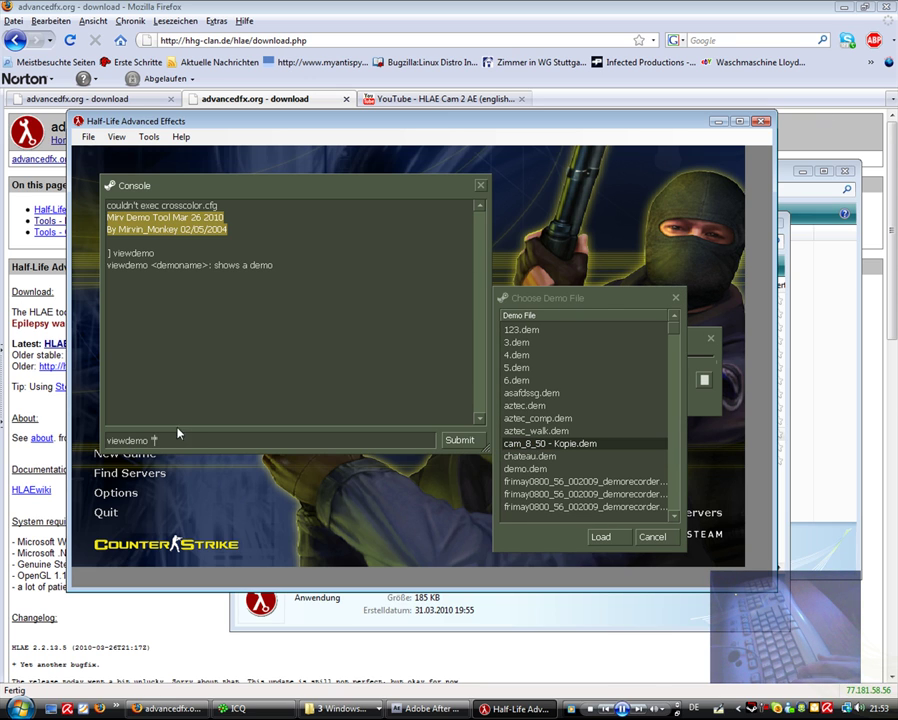
type("cam_")
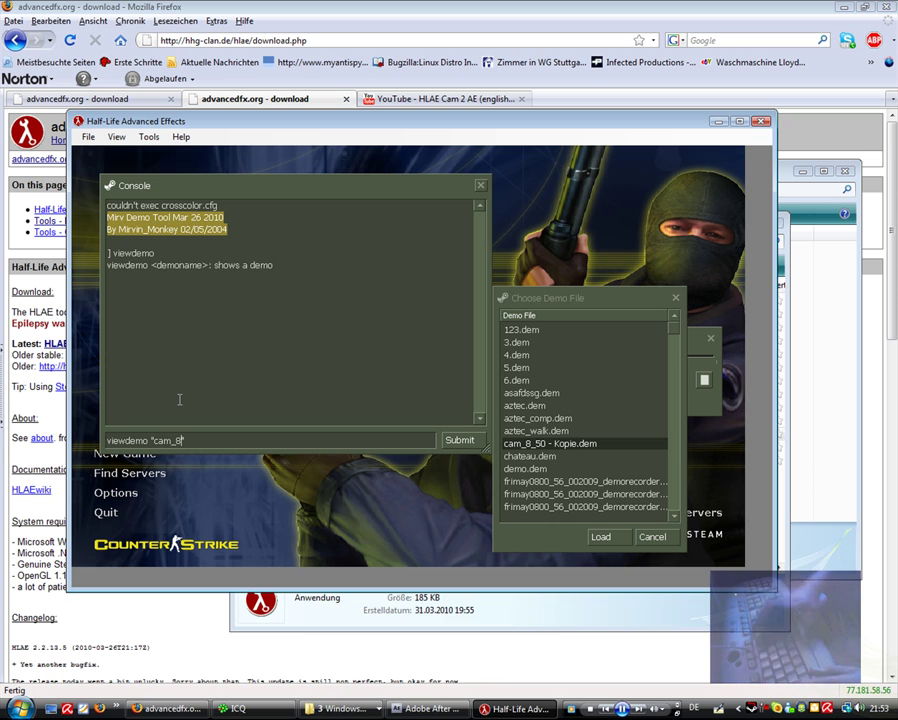
type("8_5")
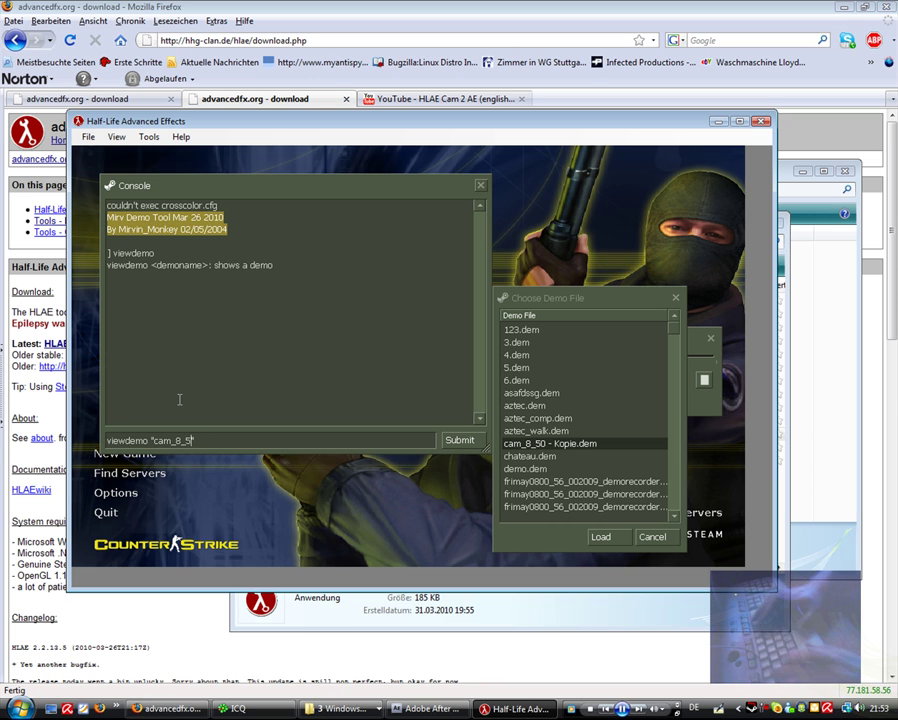
type("0 - Kopie")
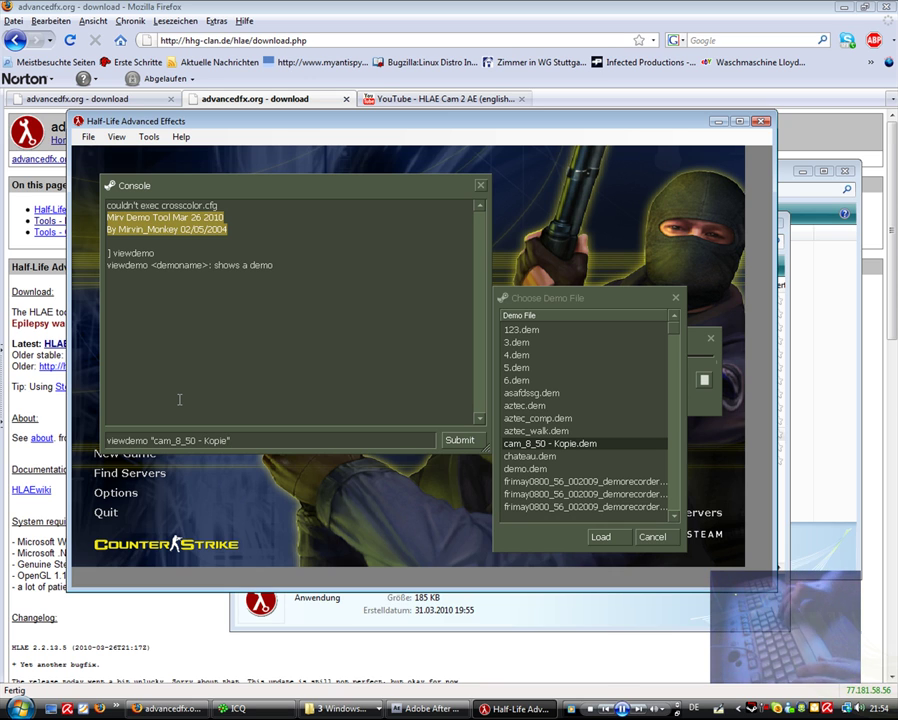
type(".dem\"")
key("Return")
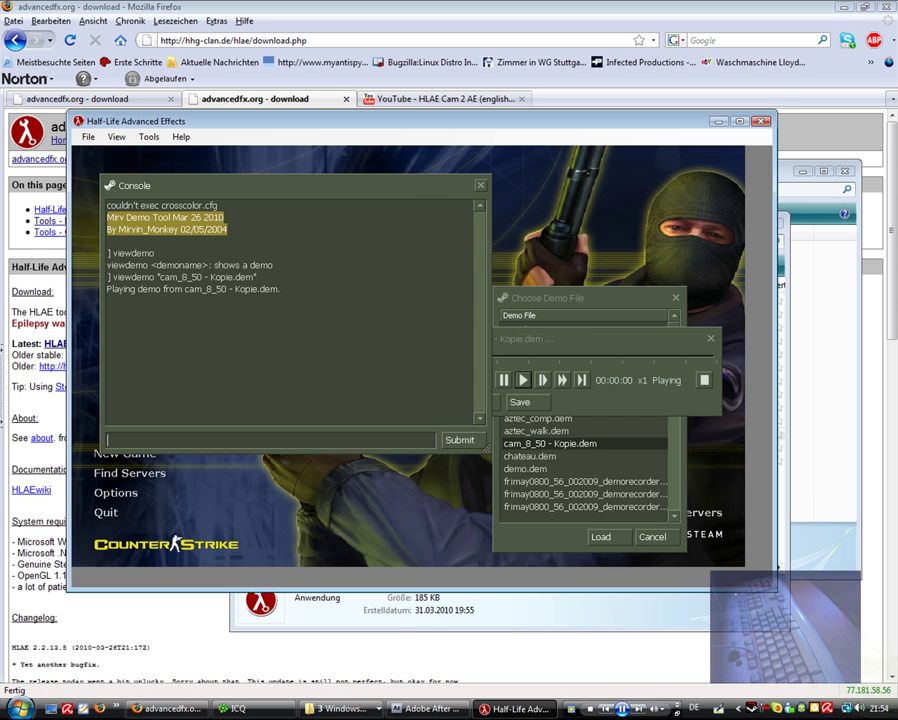
Pause the demo, open its Event List, and select the first CAMPATH event
key("Escape")
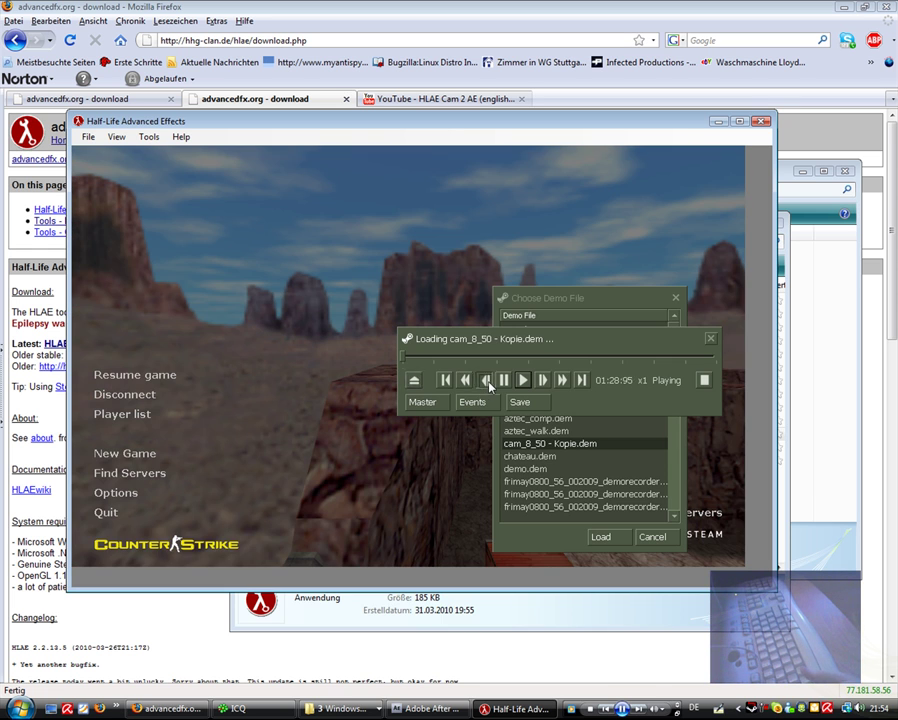
left_click(503, 380)
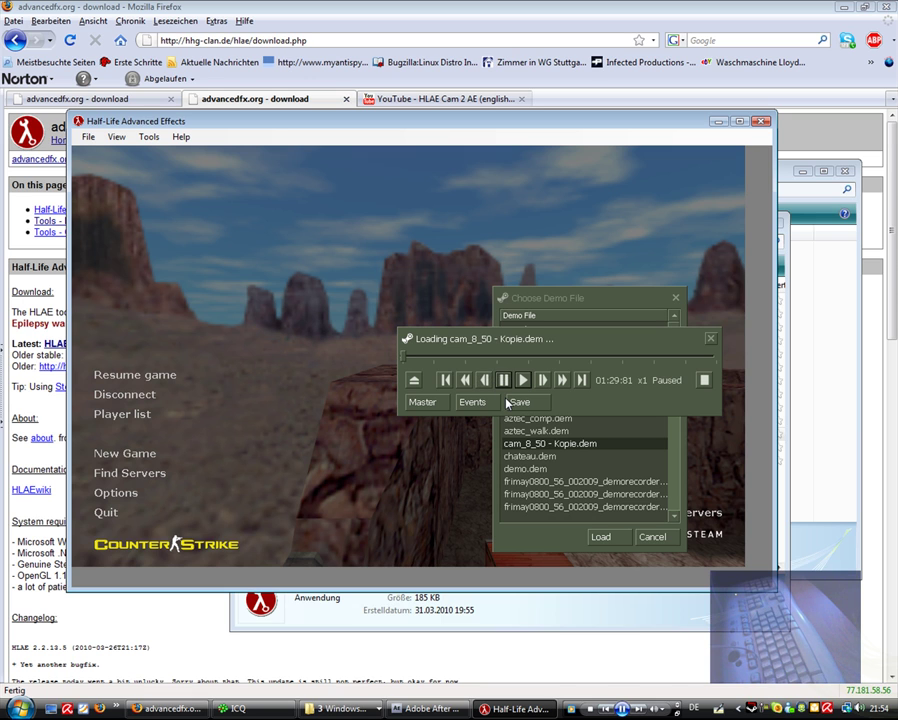
left_click_drag(458, 346, 218, 237)
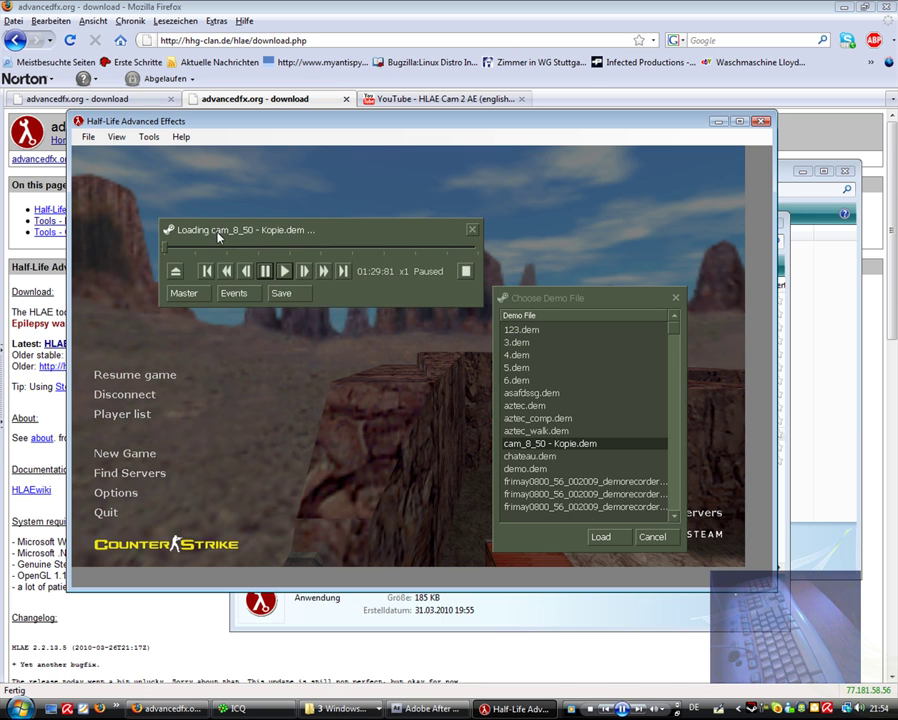
left_click(238, 295)
left_click_drag(108, 160, 355, 262)
left_click(294, 160)
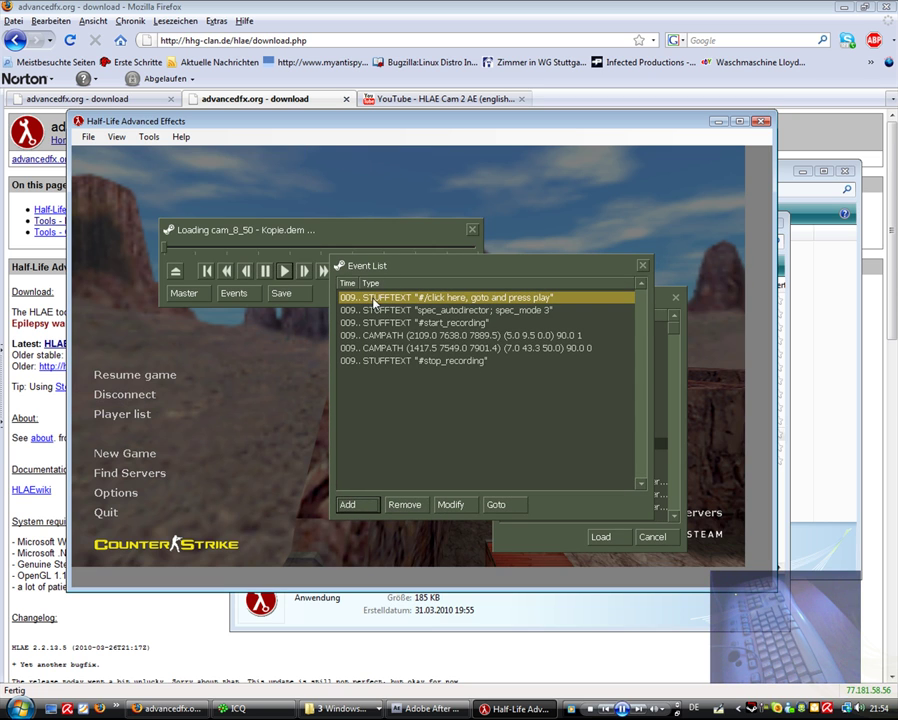
left_click(388, 338)
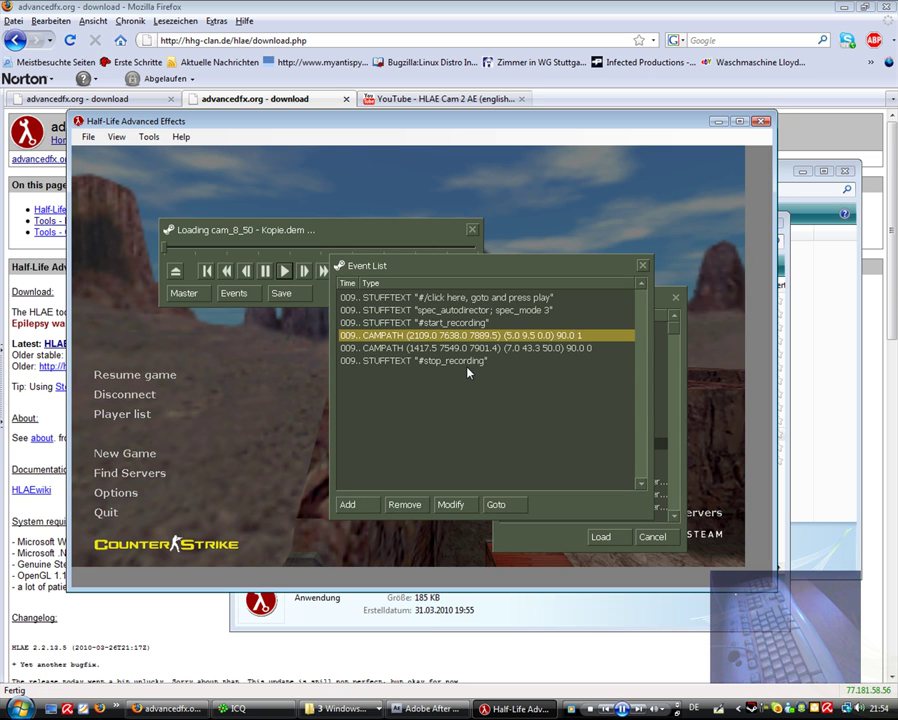
left_click_drag(358, 272, 335, 262)
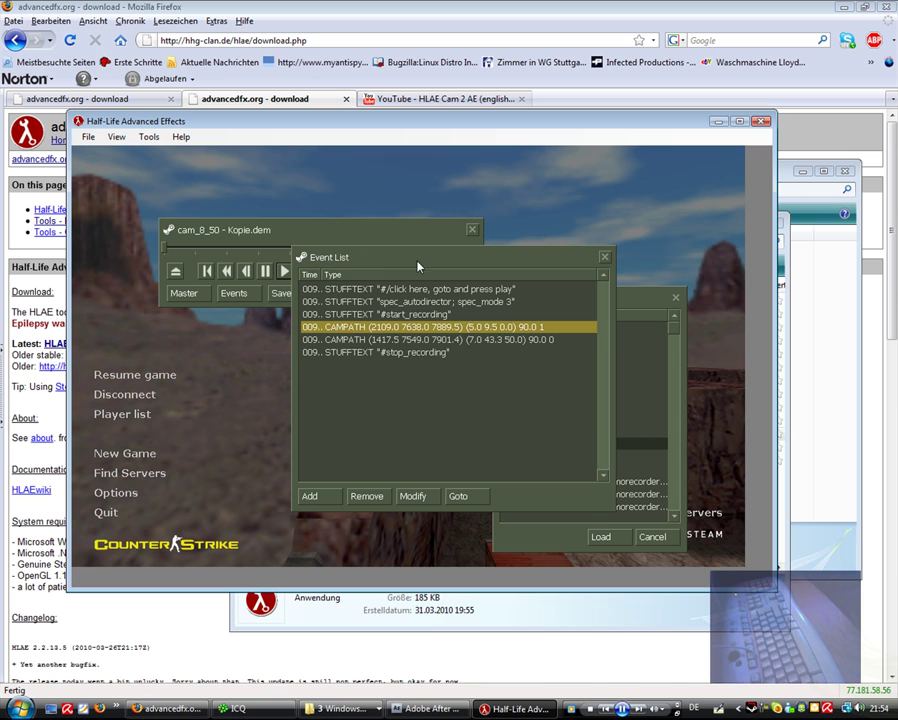
left_click(380, 290)
left_click_drag(330, 265, 269, 304)
left_click_drag(226, 232, 200, 195)
left_click_drag(270, 297, 288, 299)
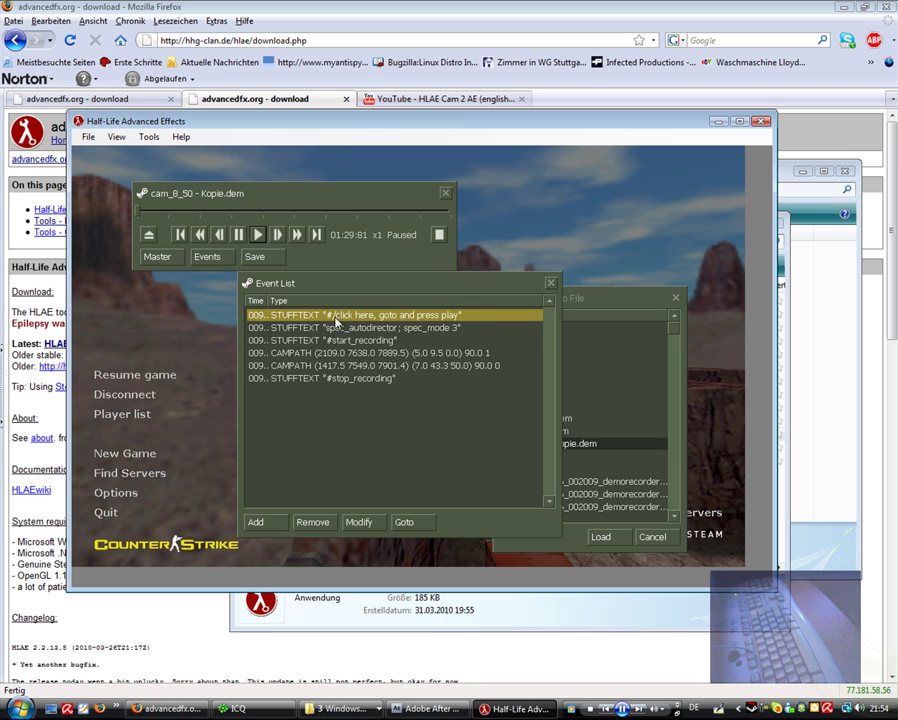
left_click(326, 328)
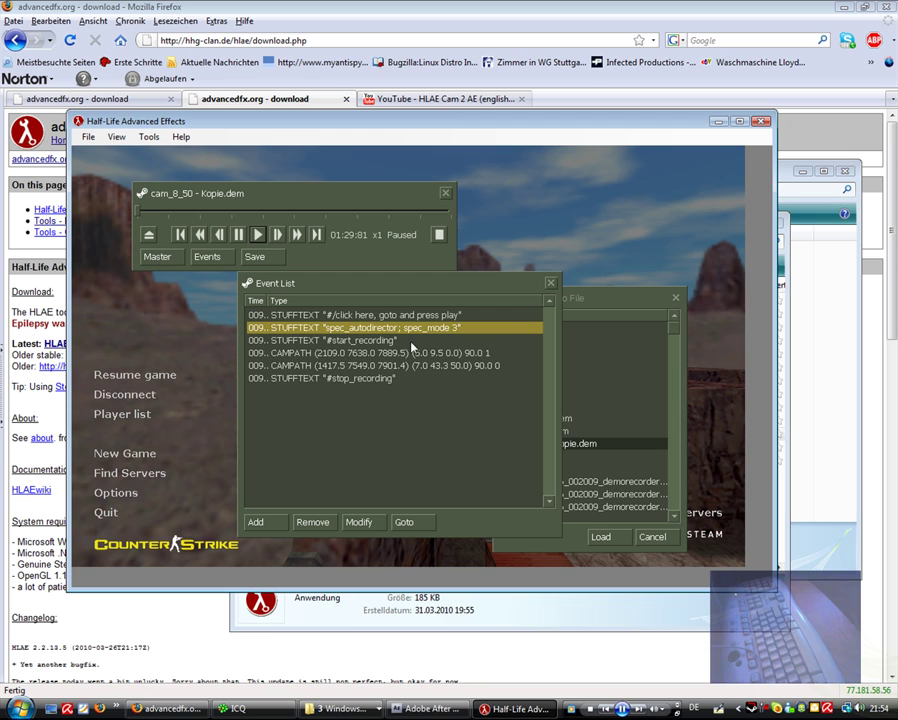
left_click(352, 345)
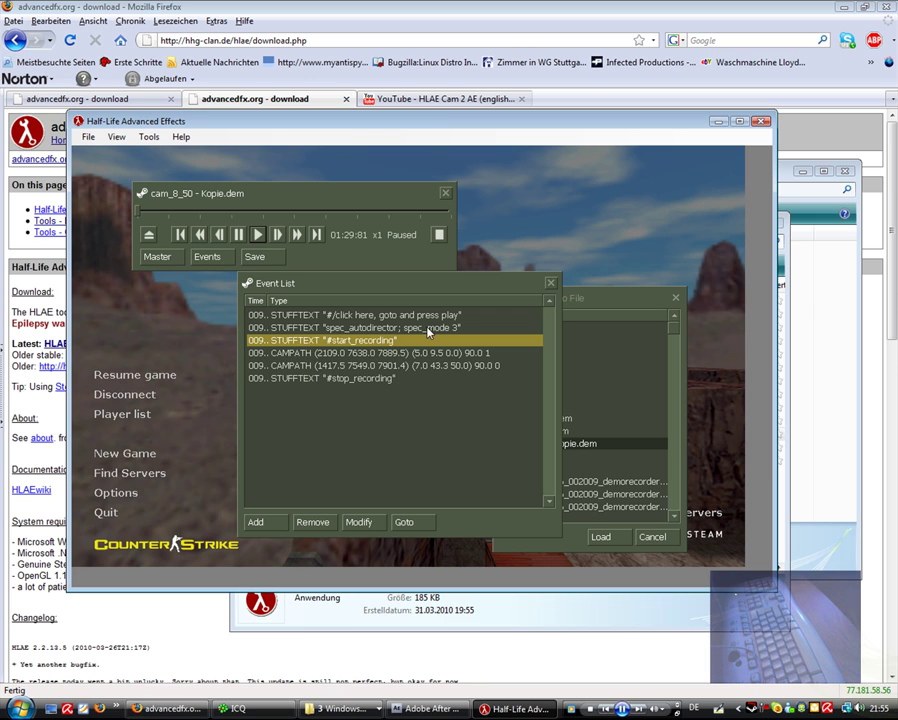
left_click(298, 354)
left_click(300, 366)
left_click(375, 356)
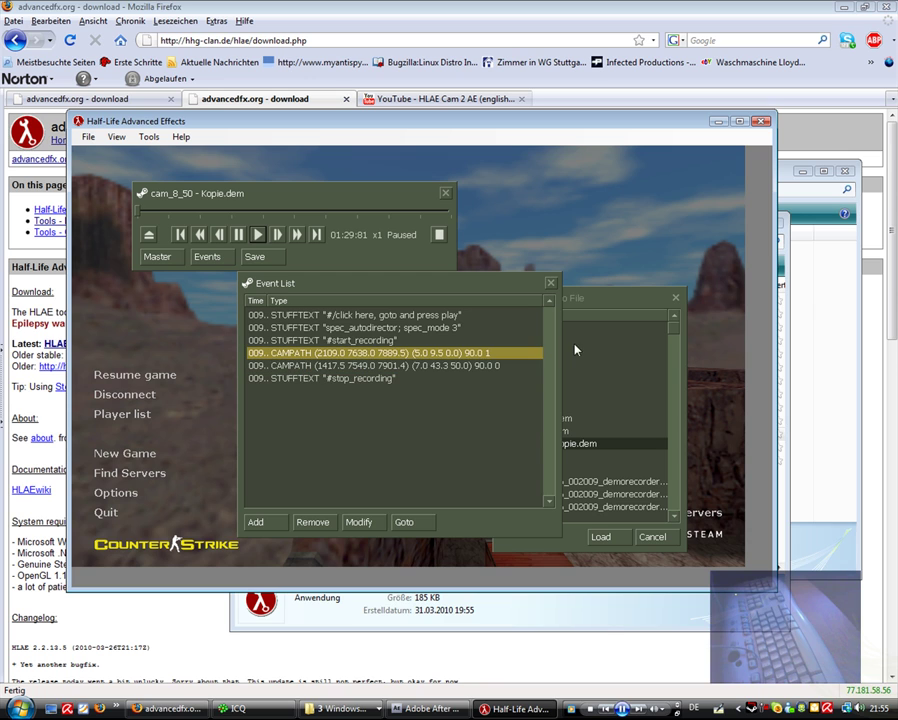
left_click(349, 524)
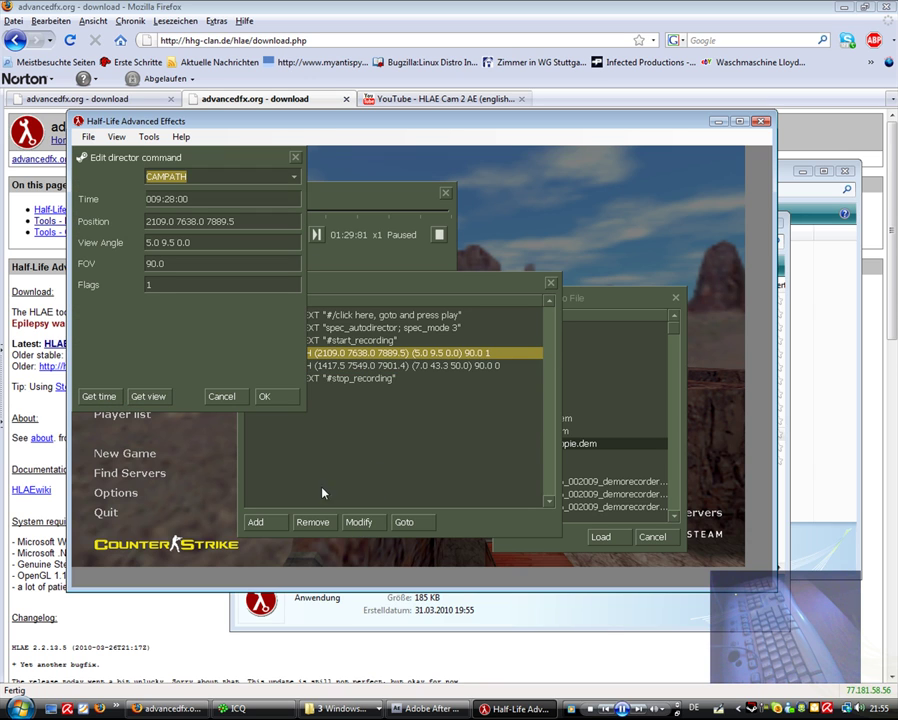
double_click(150, 285)
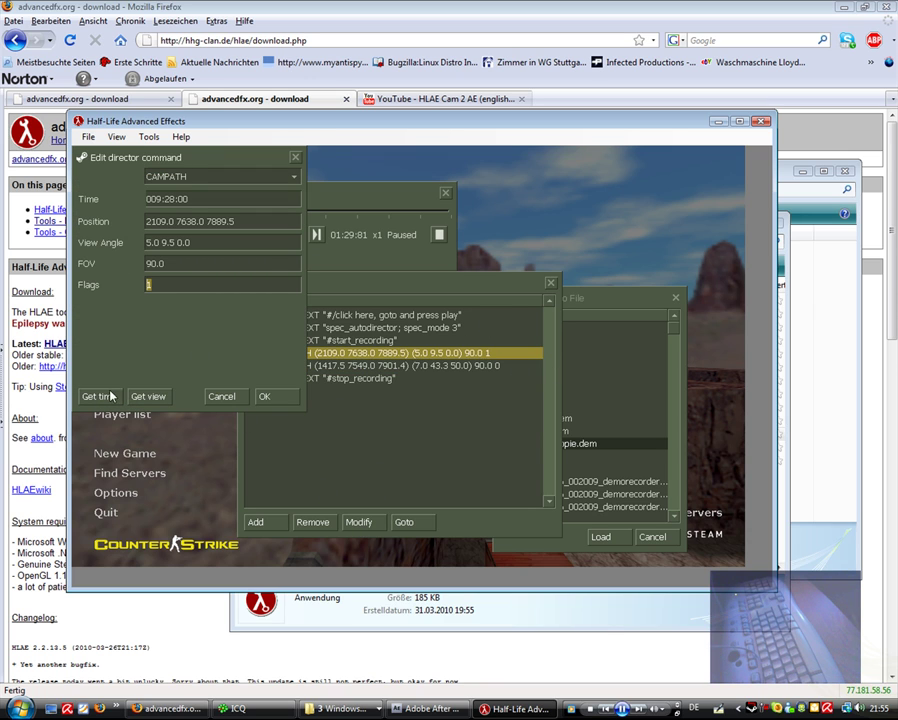
left_click(266, 397)
left_click(344, 380)
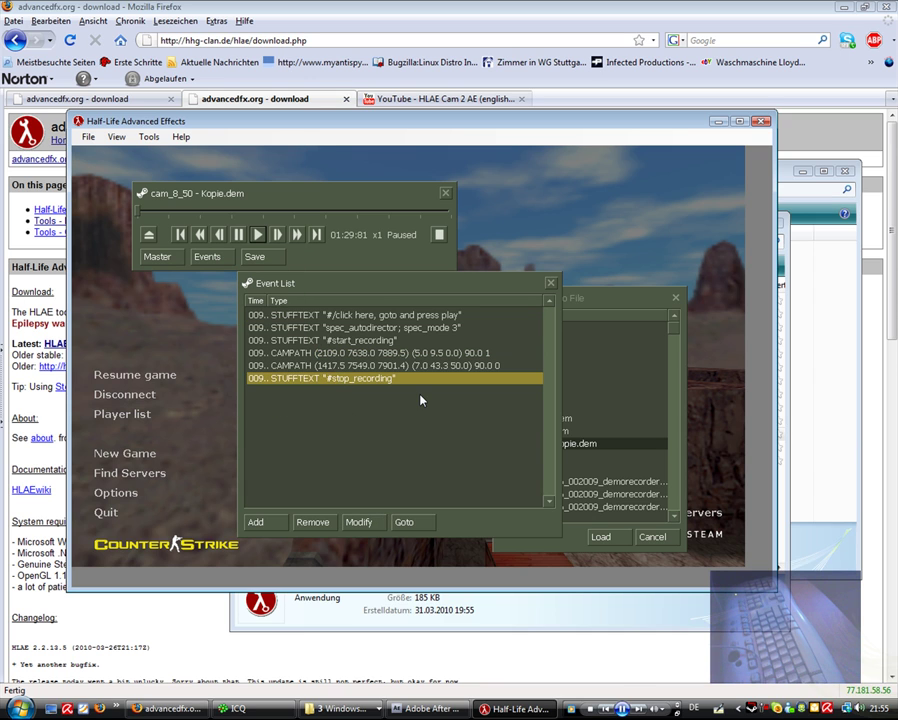
Use Goto to jump to the first event's time, play the camera path, and pause at 09:39:78
left_click(345, 318)
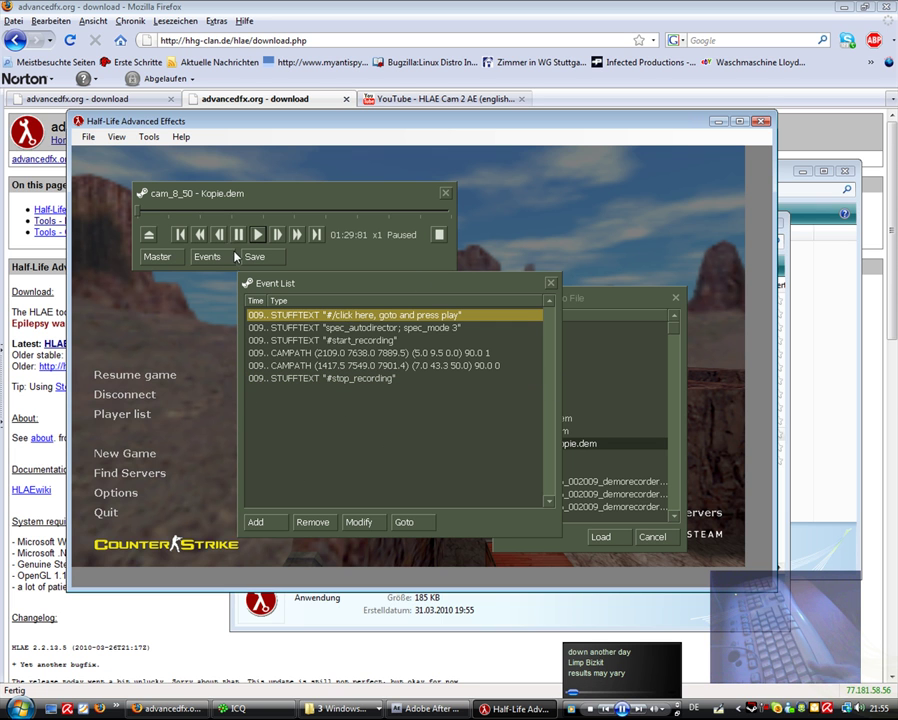
left_click(257, 234)
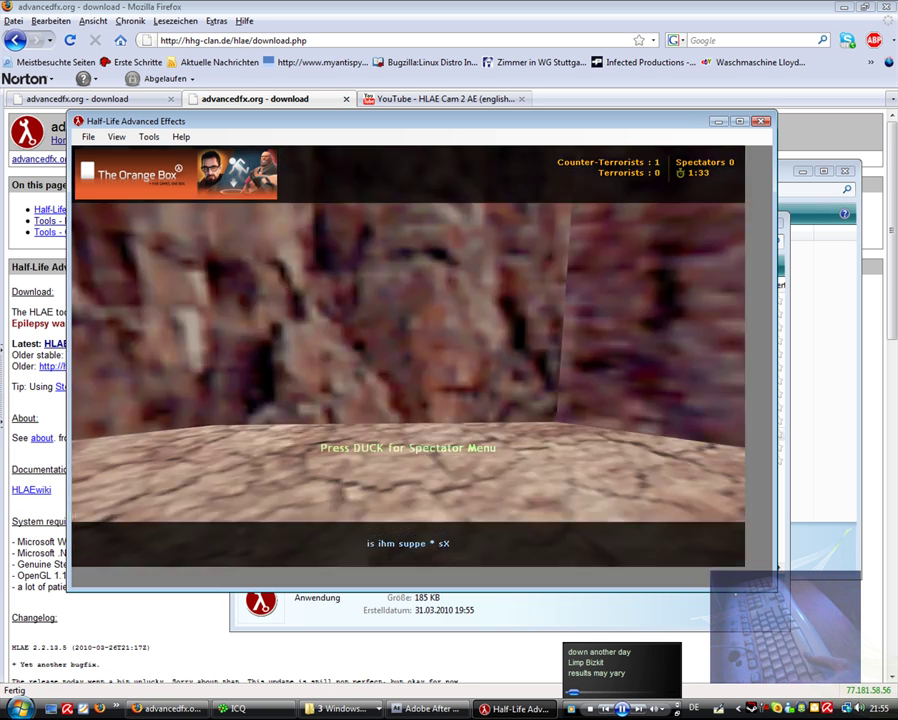
key("Escape")
key("Escape")
key("Escape")
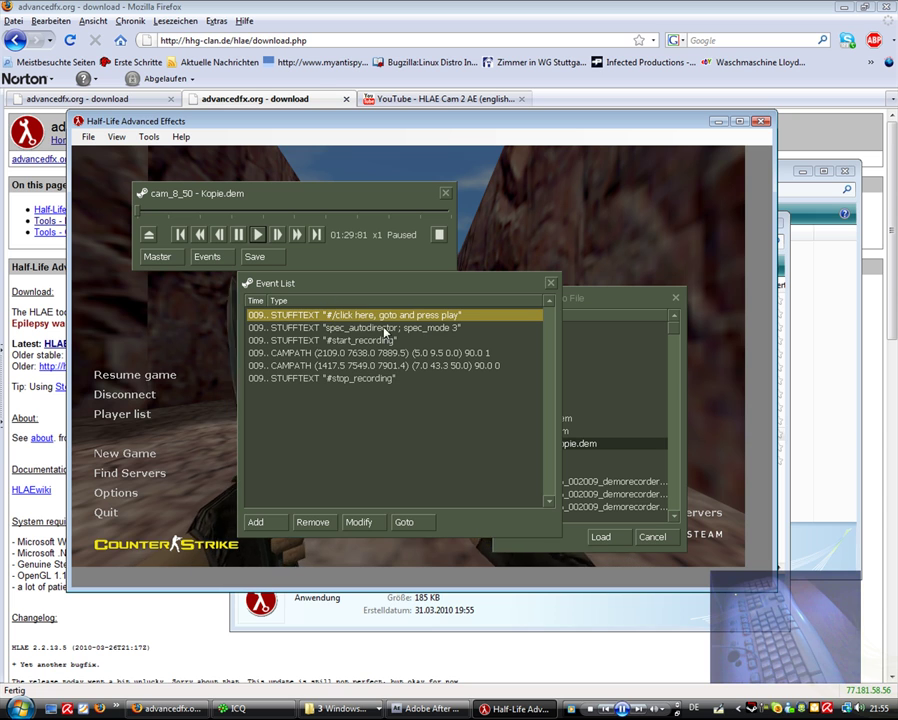
left_click(408, 523)
left_click(258, 235)
key("Escape")
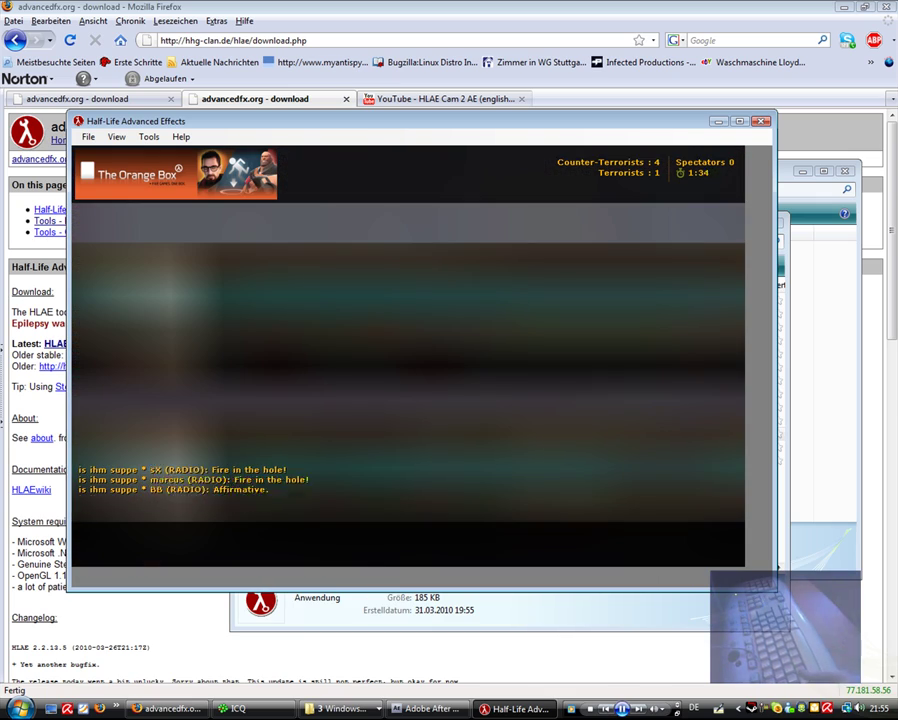
key("Escape")
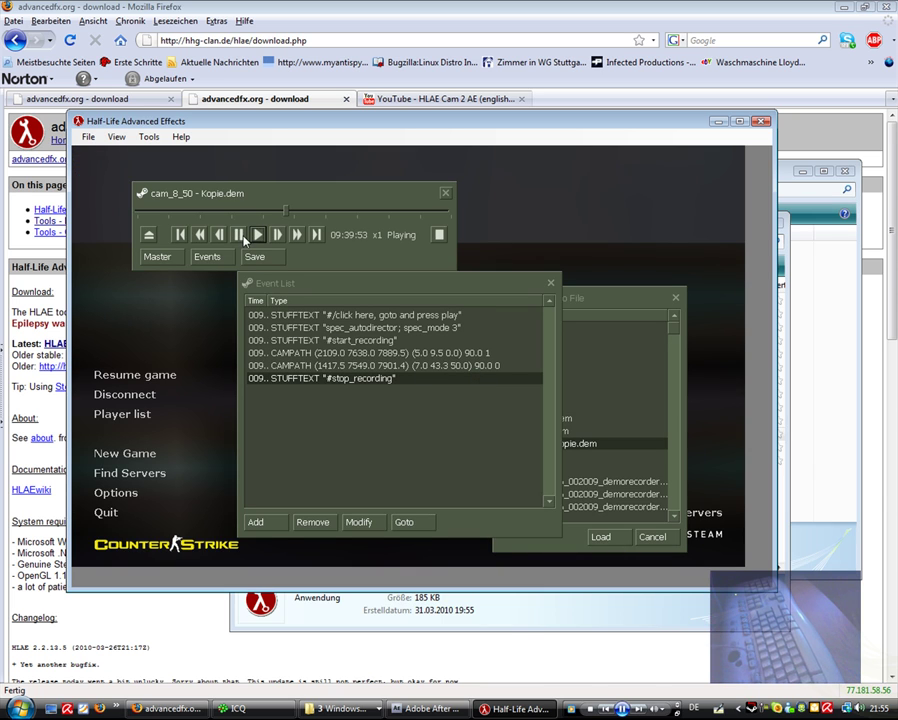
key("Pause")
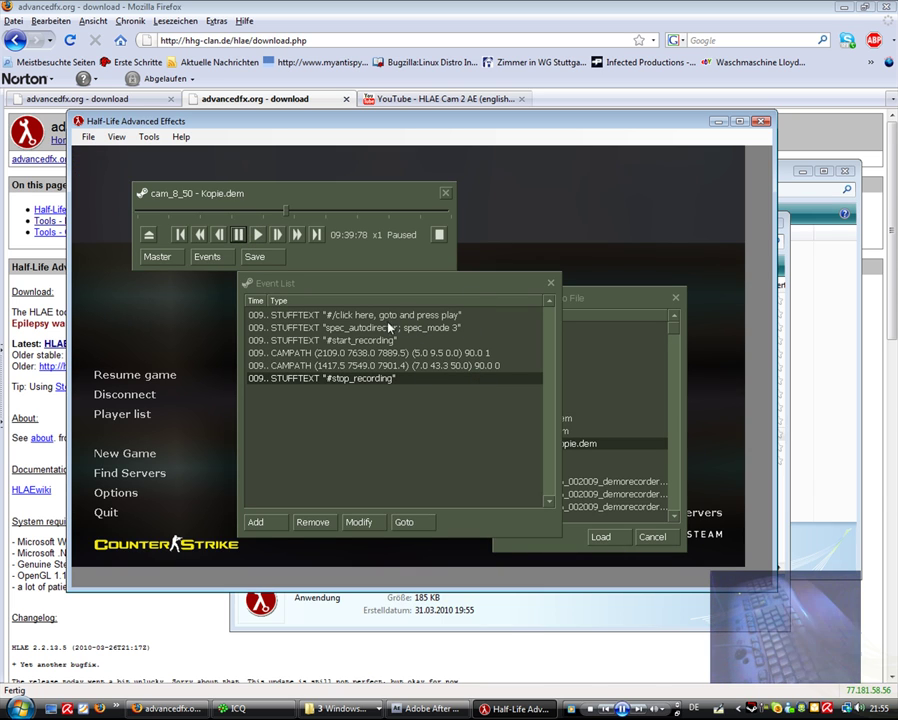
Open the console and start typing a mirv_movie_filename command with an opening quote
left_click(350, 315)
key("grave")
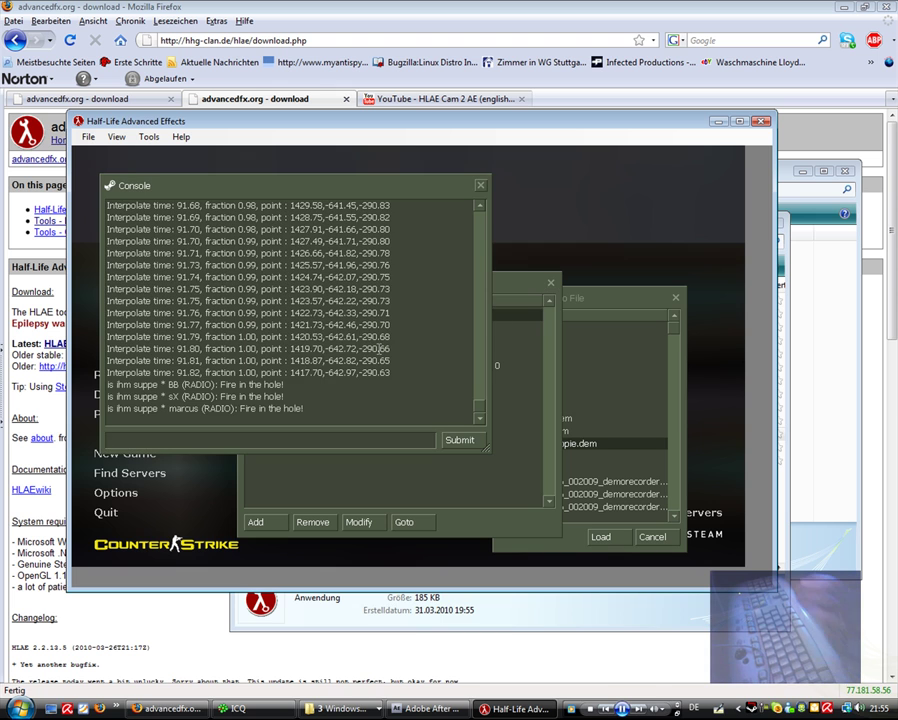
left_click_drag(174, 190, 343, 190)
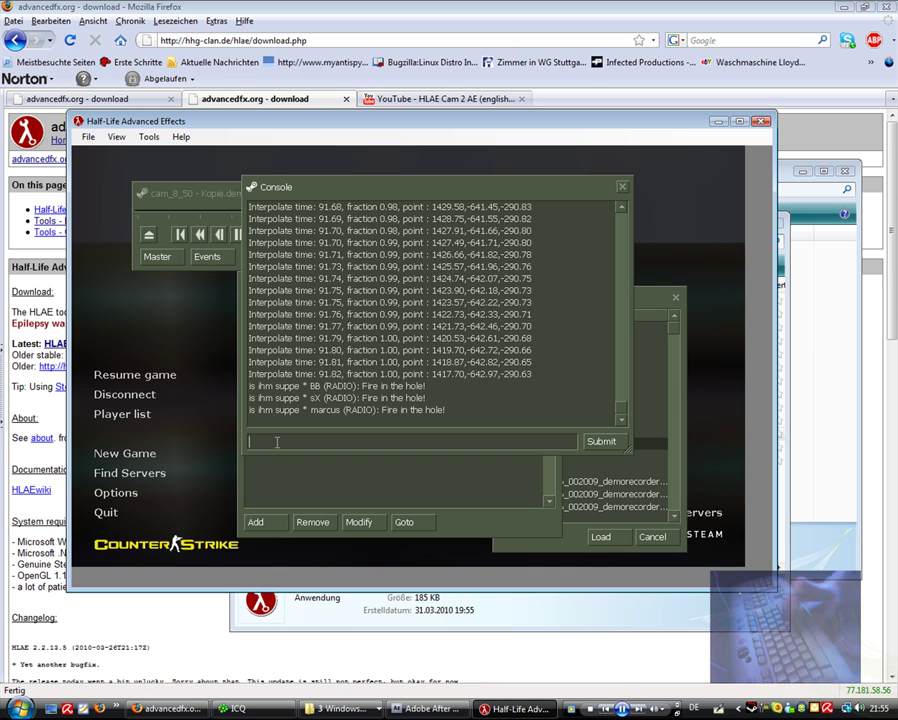
type("^mirv")
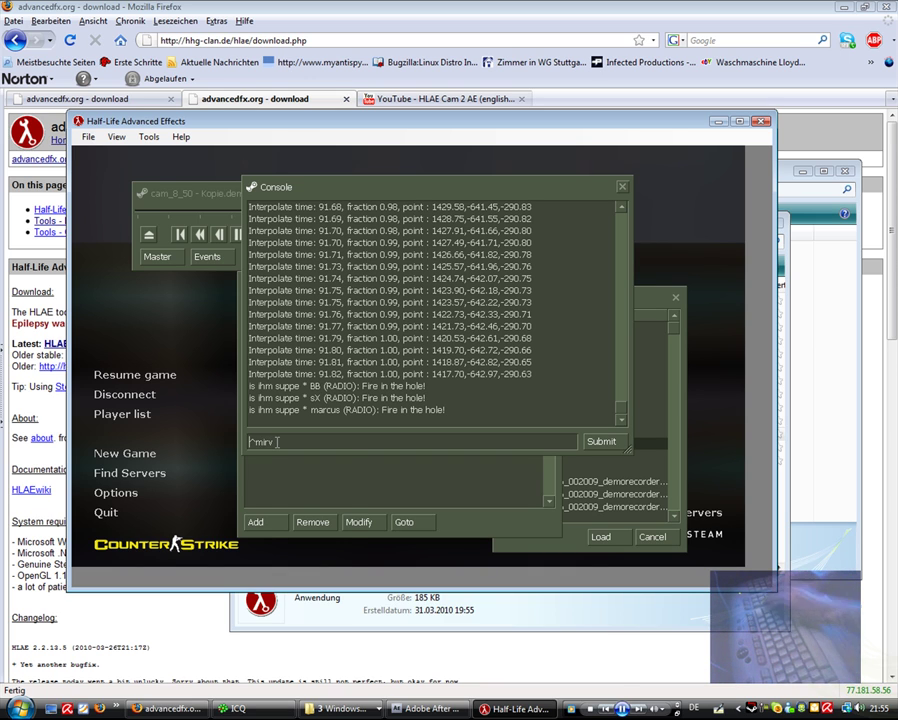
key("Home")
key("Delete")
type("_")
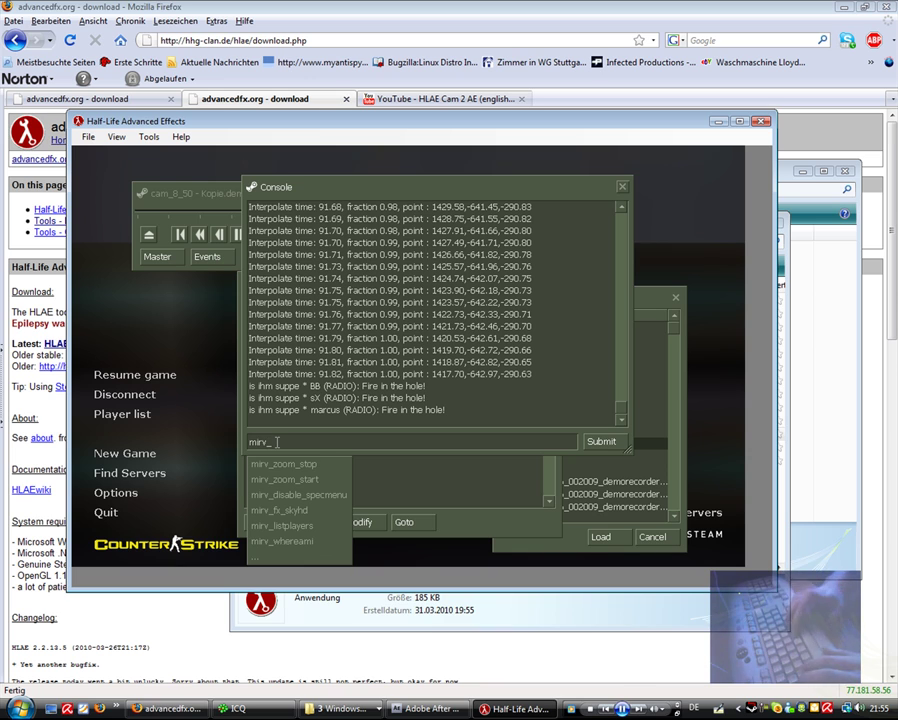
type("movie_fi")
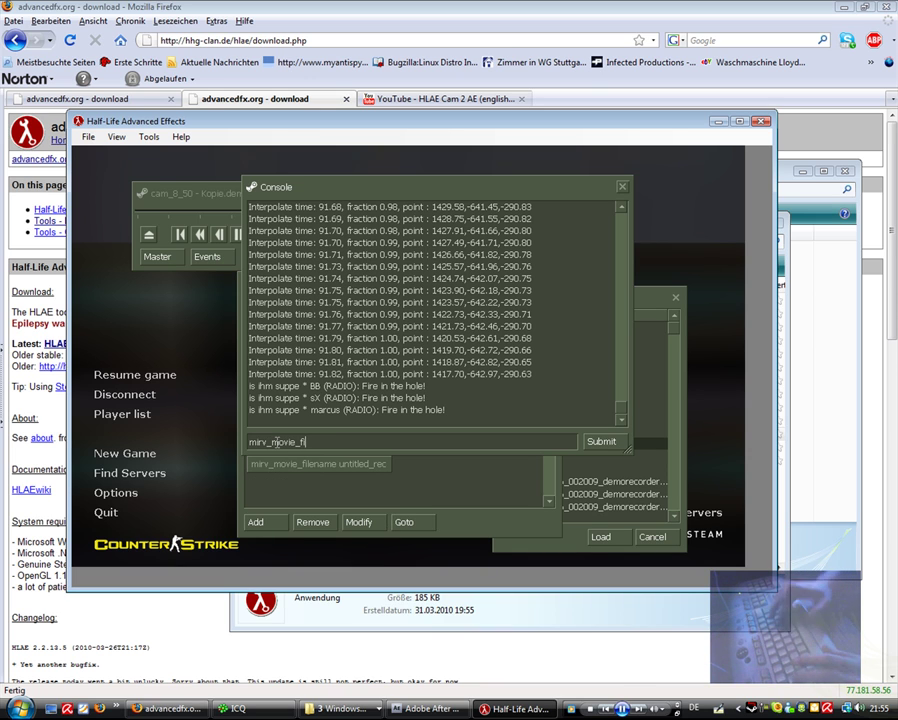
type("lename *\"")
Copy the E:\3dae path from the 3dae folder's Explorer address bar
left_click(345, 708)
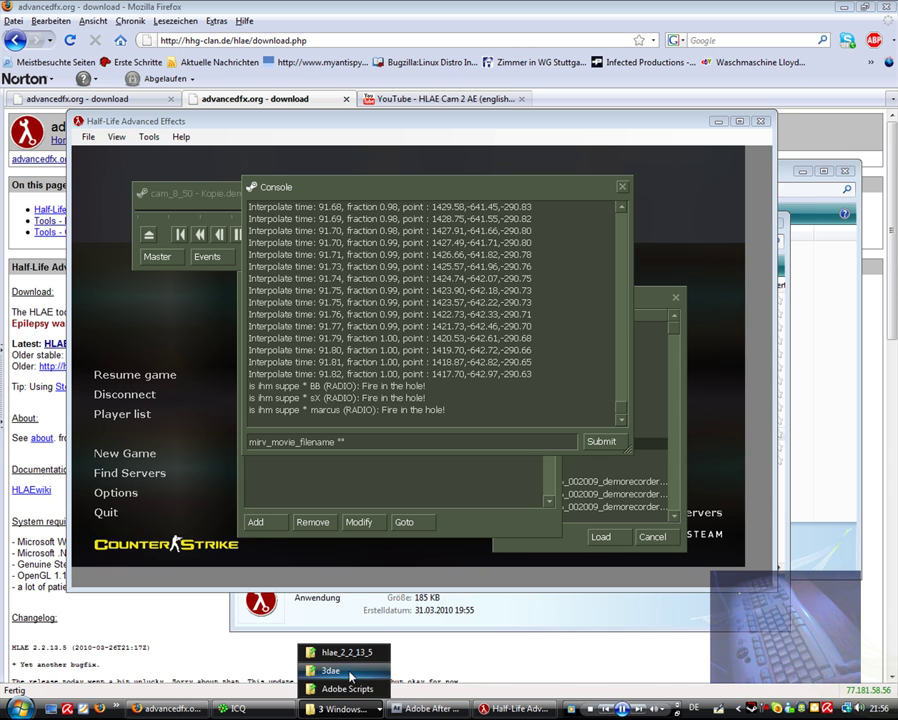
left_click(334, 671)
left_click(605, 188)
key("ctrl+c")
right_click(500, 177)
right_click(378, 189)
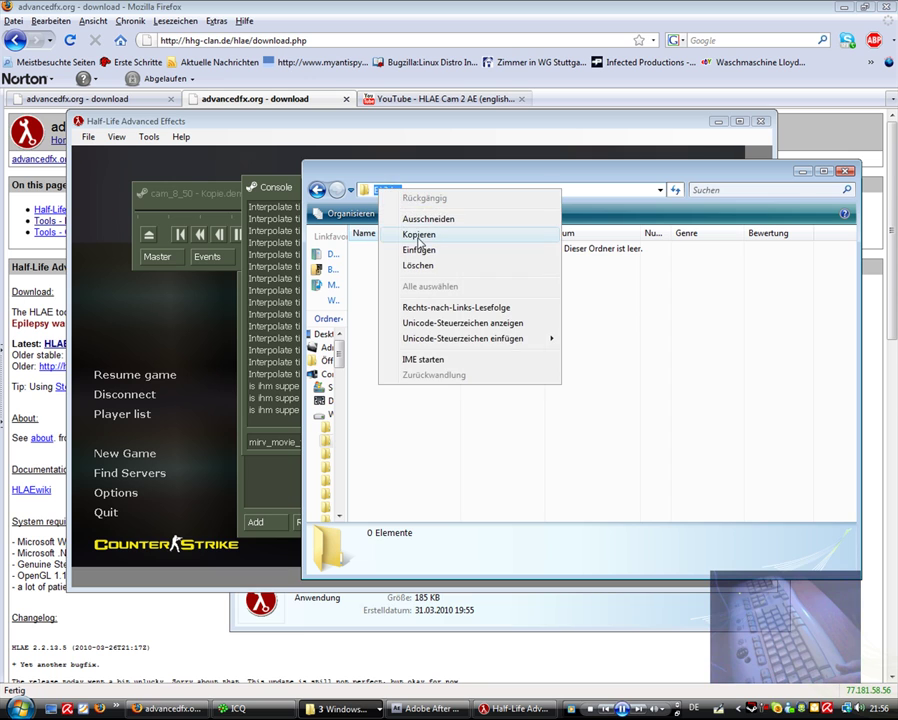
left_click(405, 234)
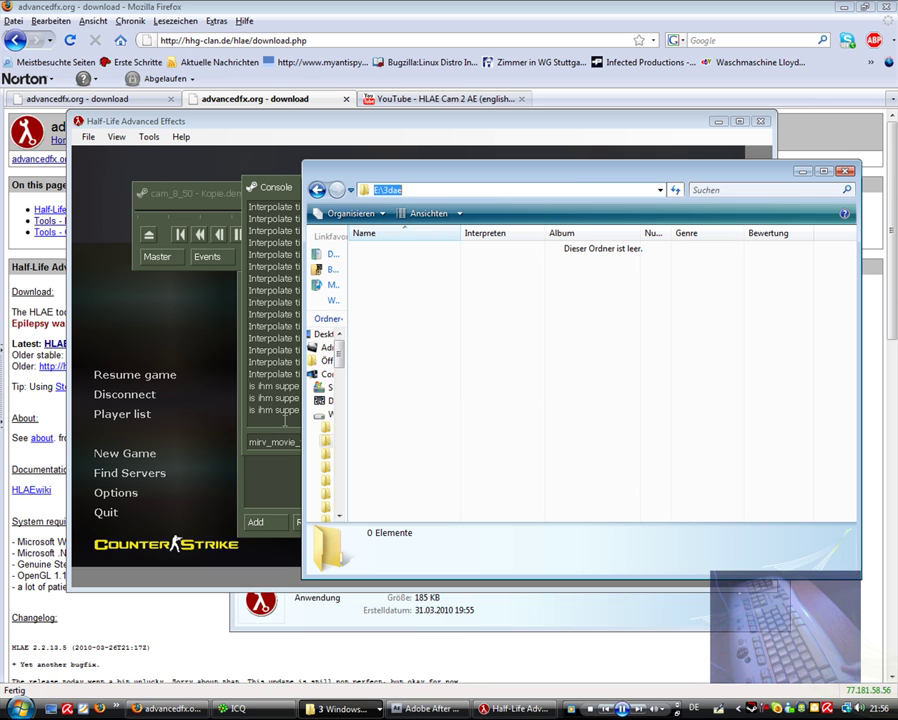
Paste the path into the command and complete it as mirv_movie_filename "E:\3dae\capture"
left_click(288, 441)
right_click(341, 440)
left_click(360, 477)
type("\"E:\\3dae")
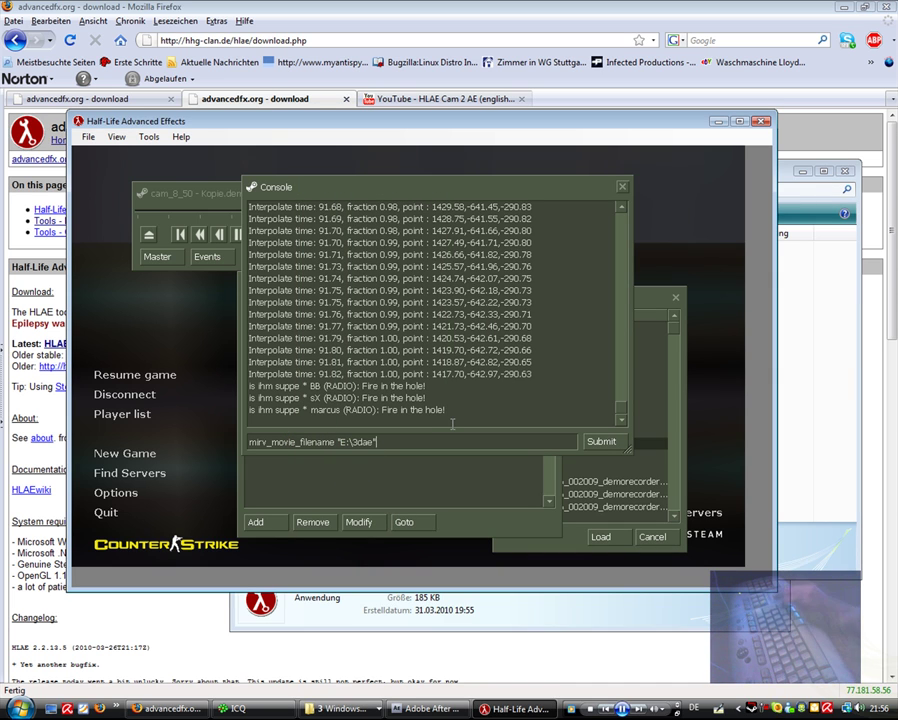
key("BackSpace")
type("\\capt")
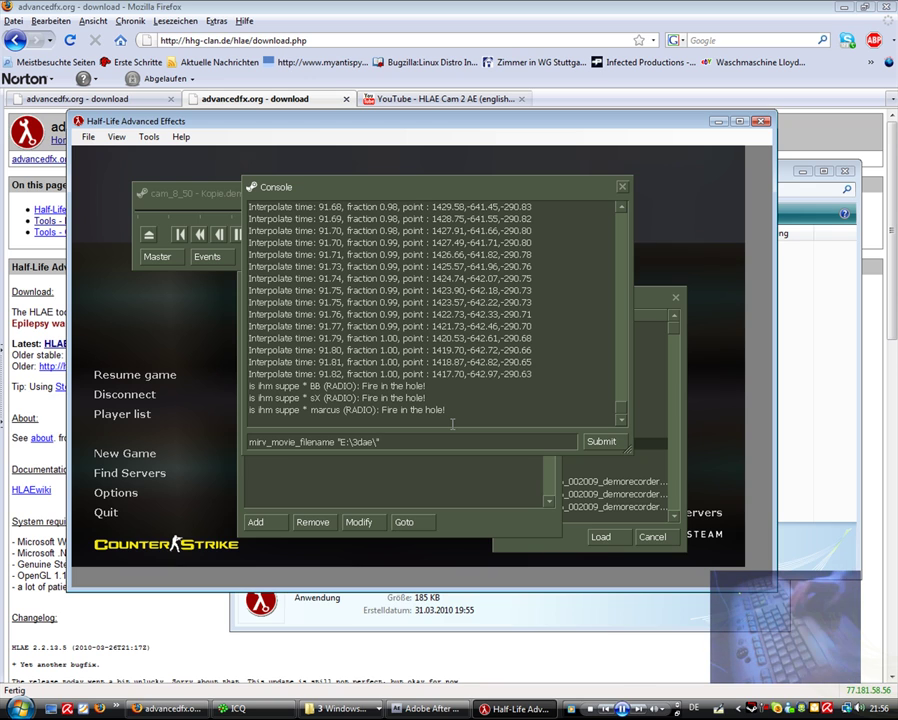
type("ure")
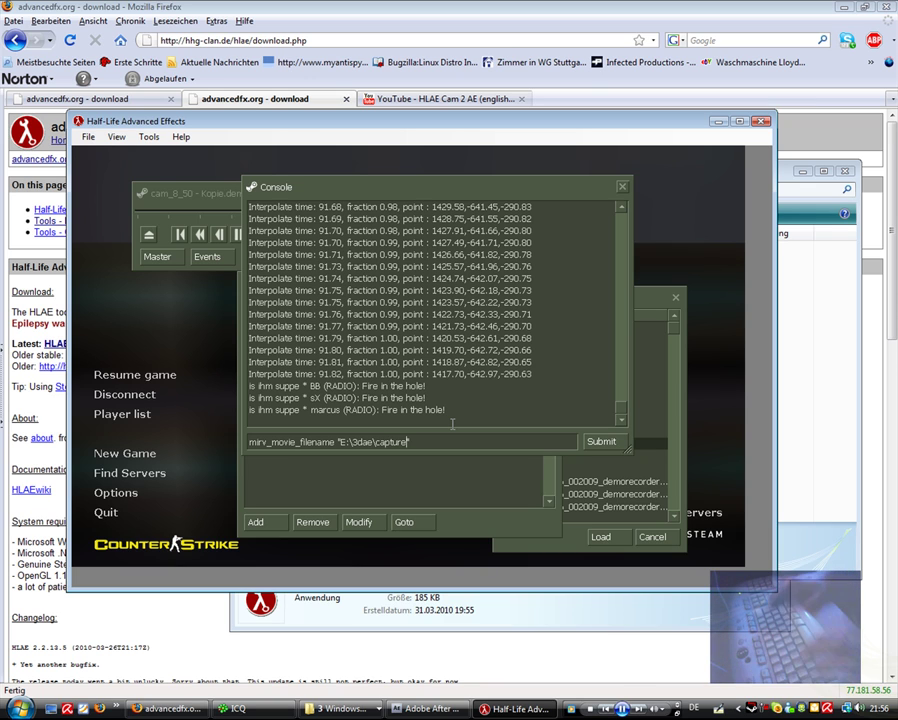
Submit the filename command, then mirv_movie_fps 90 and mirv_movie_depthdump 1
key("Return")
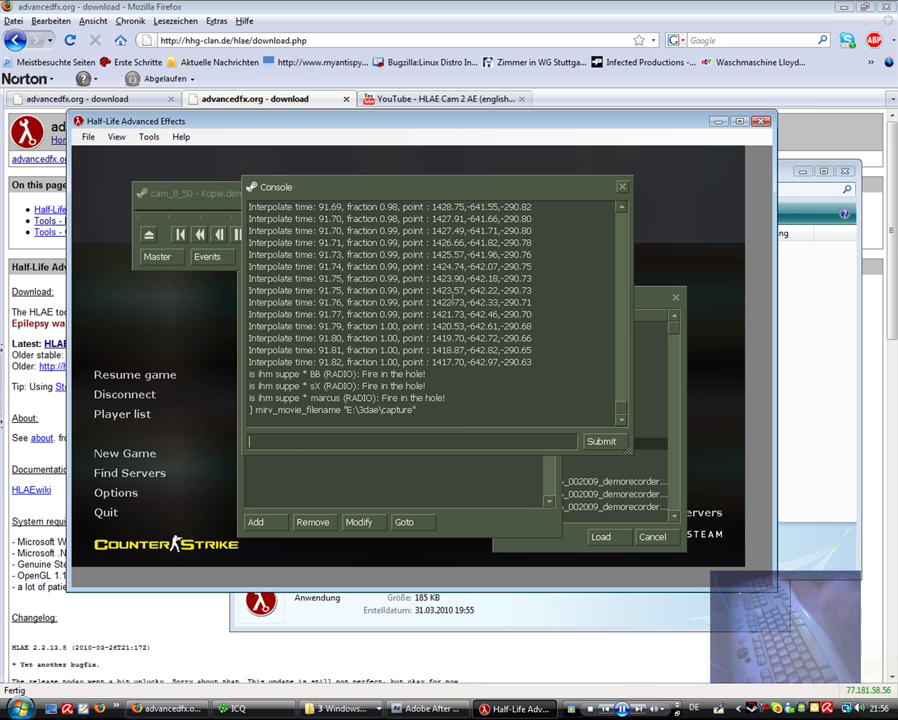
type("mirv_")
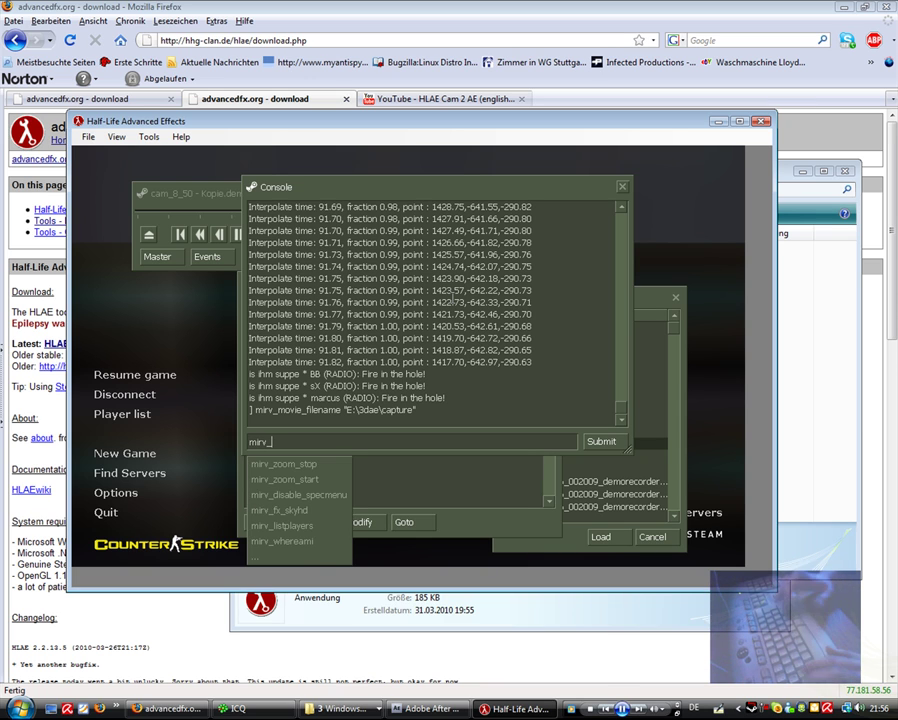
type("movie")
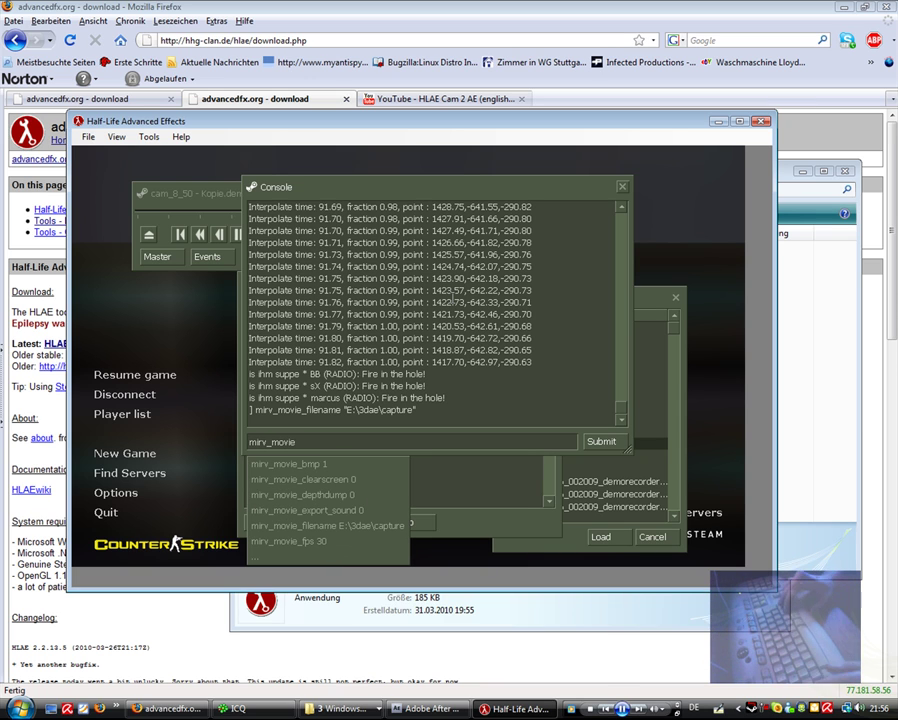
type("_f")
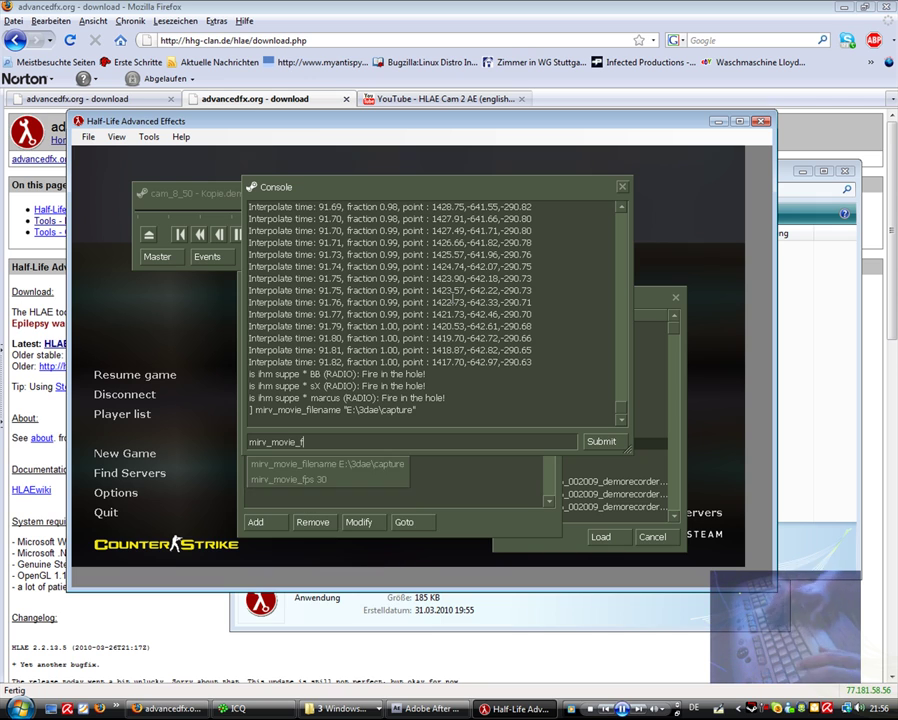
type("ps 90")
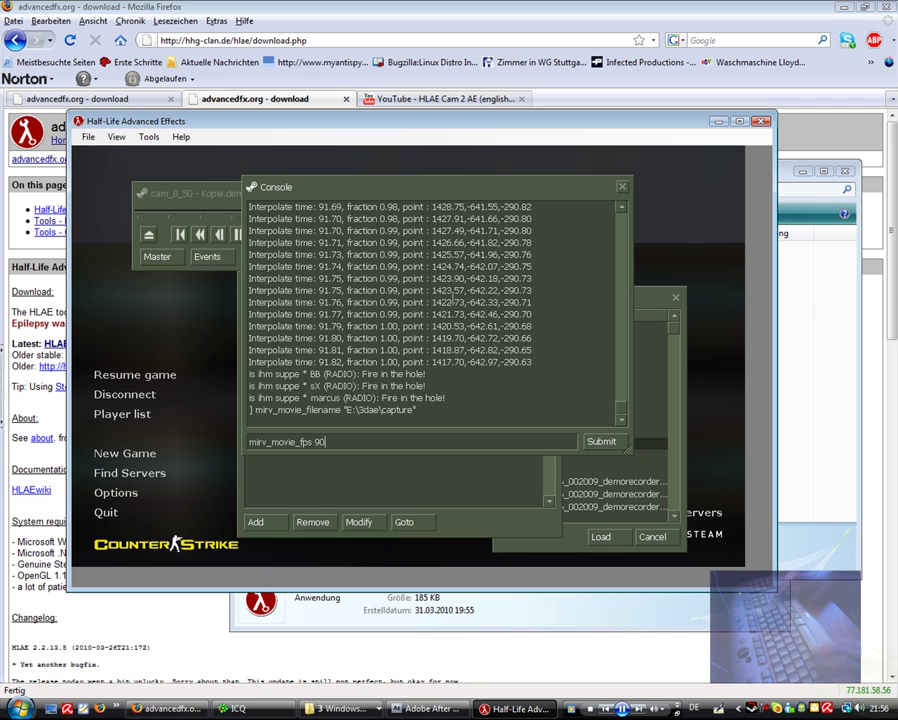
key("Return")
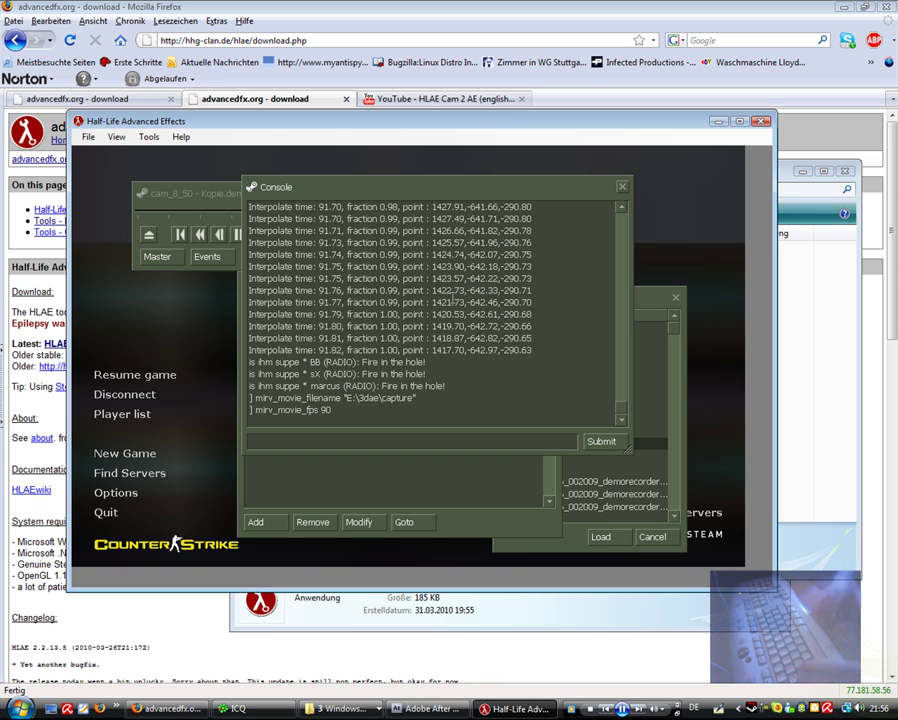
type("mirv_movie")
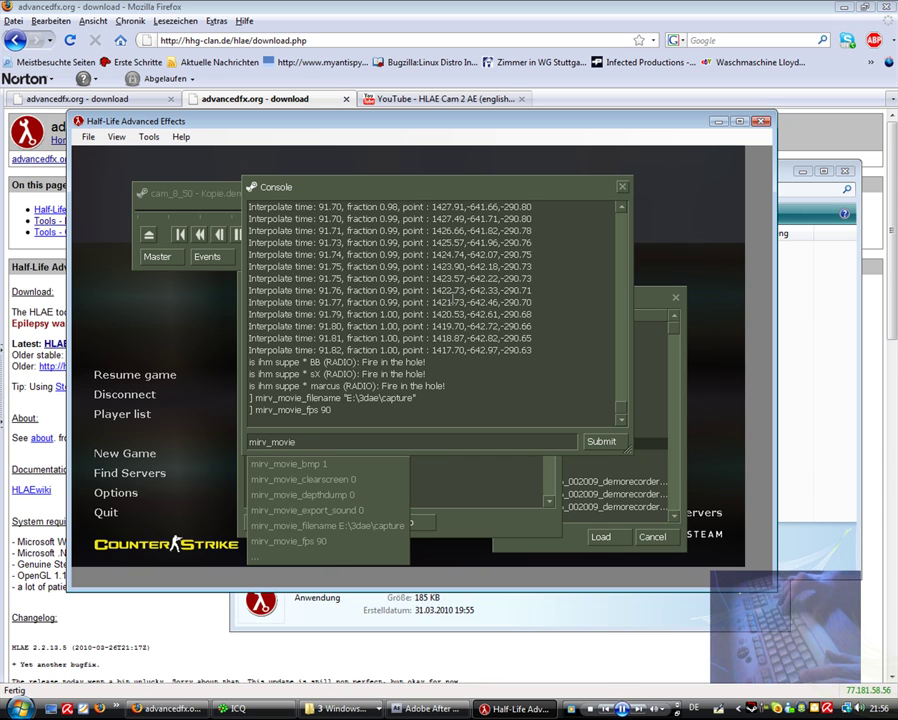
type("_depthdump 1")
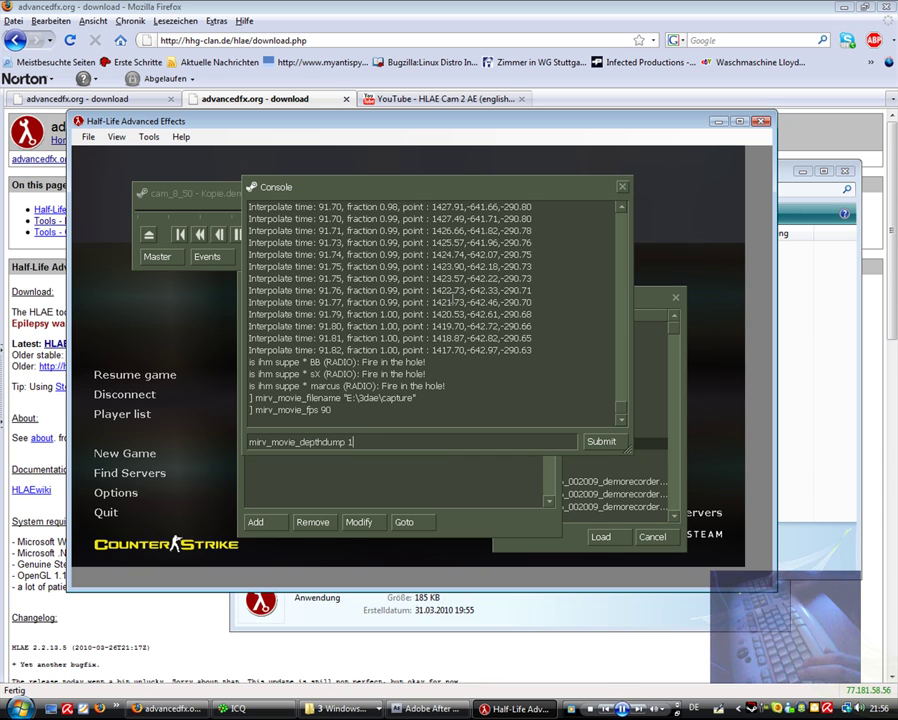
key("Return")
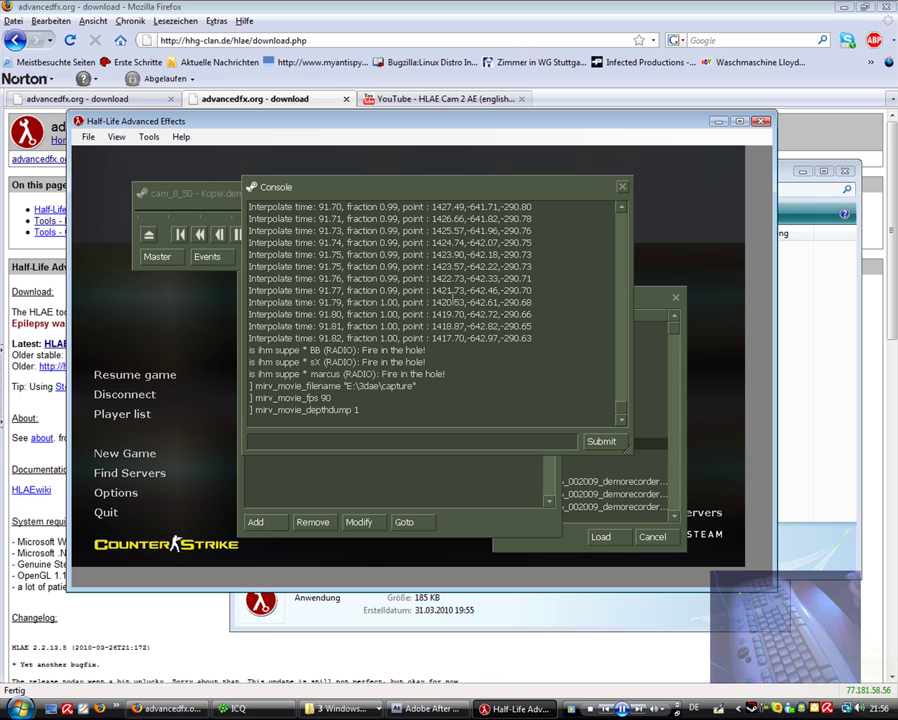
Browse the mirv_movie command completions in the console, then return to demo playback
type("mirv")
key("Tab")
key("BackSpace")
key("BackSpace")
key("BackSpace")
key("BackSpace")
key("BackSpace")
key("BackSpace")
key("BackSpace")
key("BackSpace")
key("BackSpace")
type("movie")
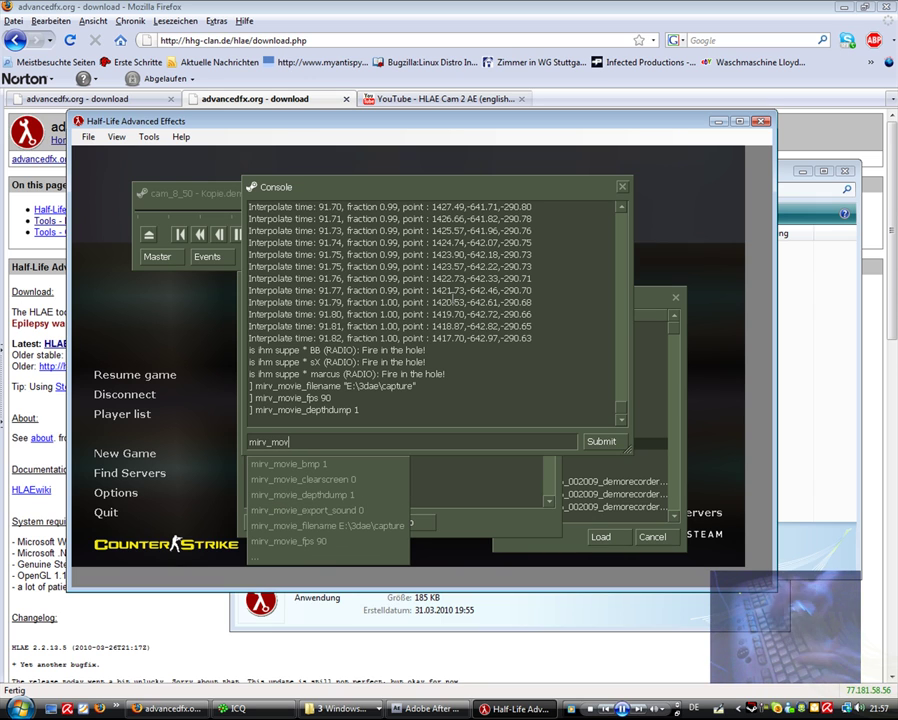
key("Tab")
key("Tab")
key("Tab")
key("Tab")
key("Tab")
key("Tab")
key("Tab")
key("Tab")
key("shift+Tab")
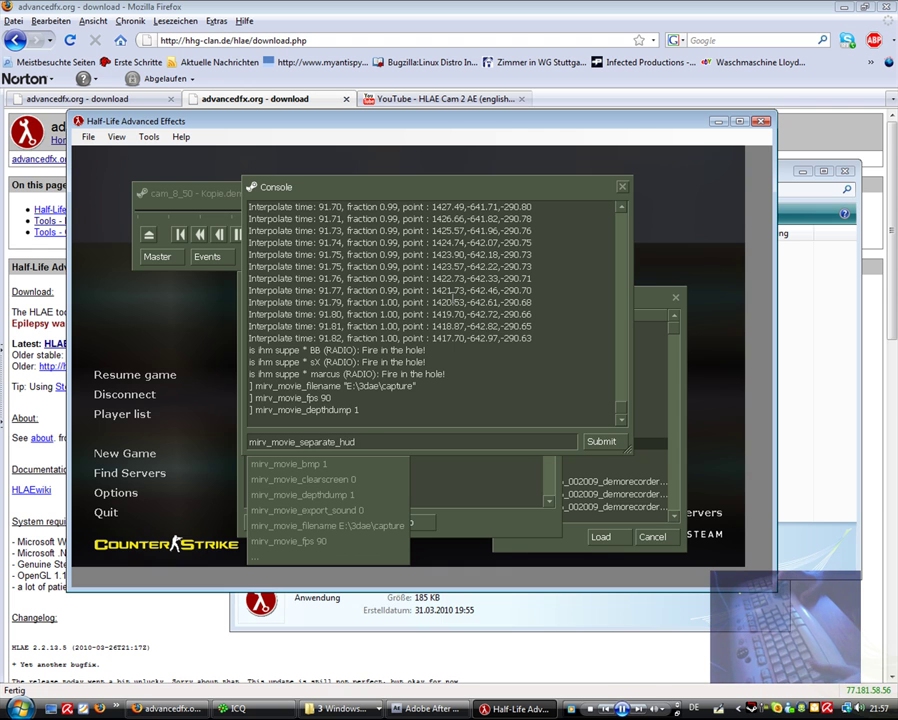
key("Escape")
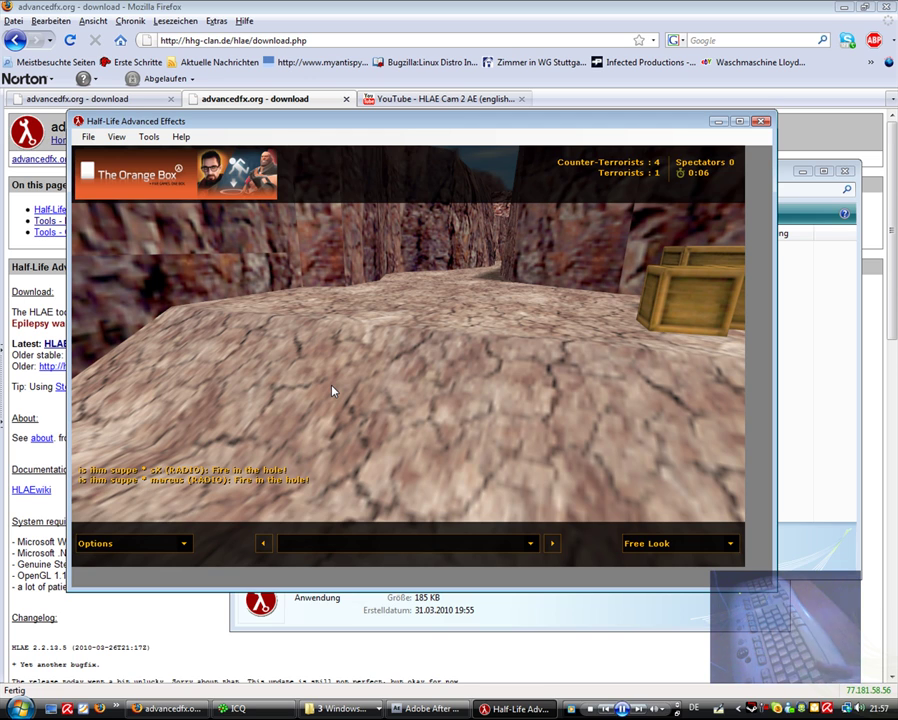
Reopen the console and submit mirv_movie_separate_hud 1
key("Escape")
key("asciicircum")
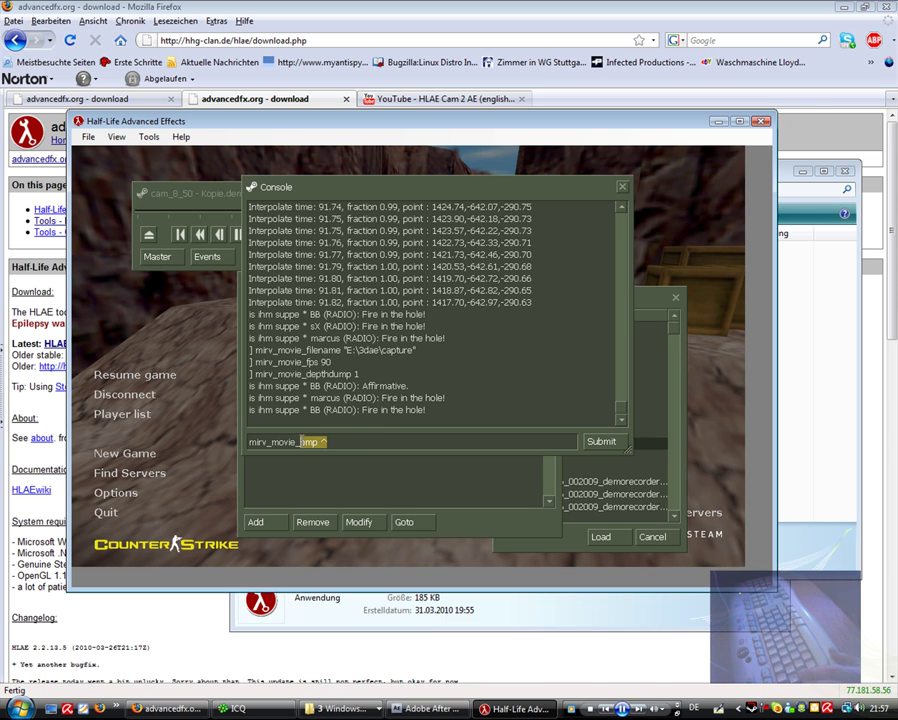
type("se")
key("Tab")
type("2")
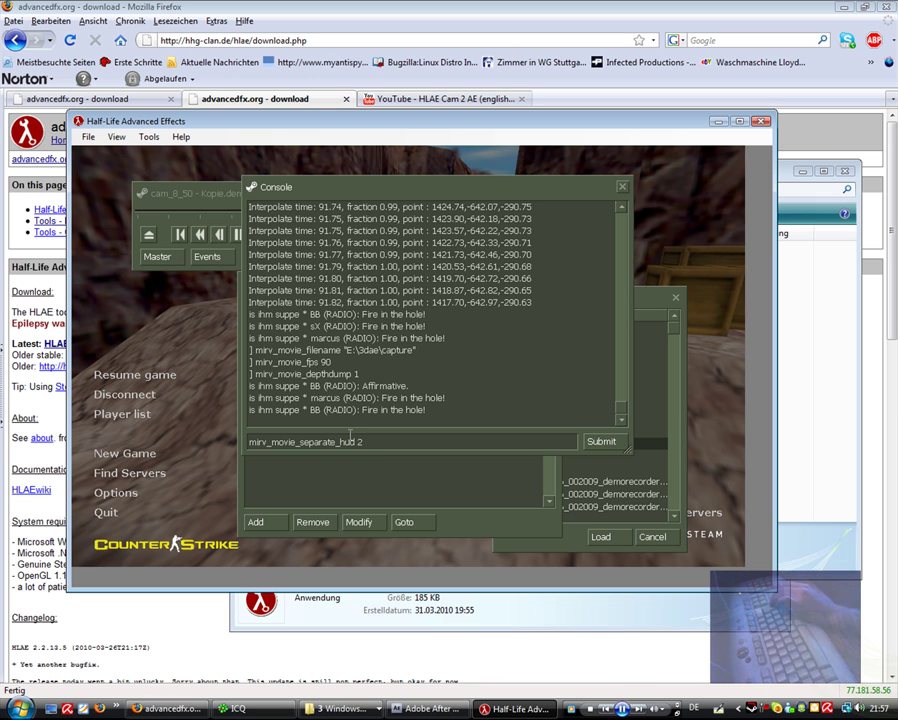
key("BackSpace")
type("1")
key("Return")
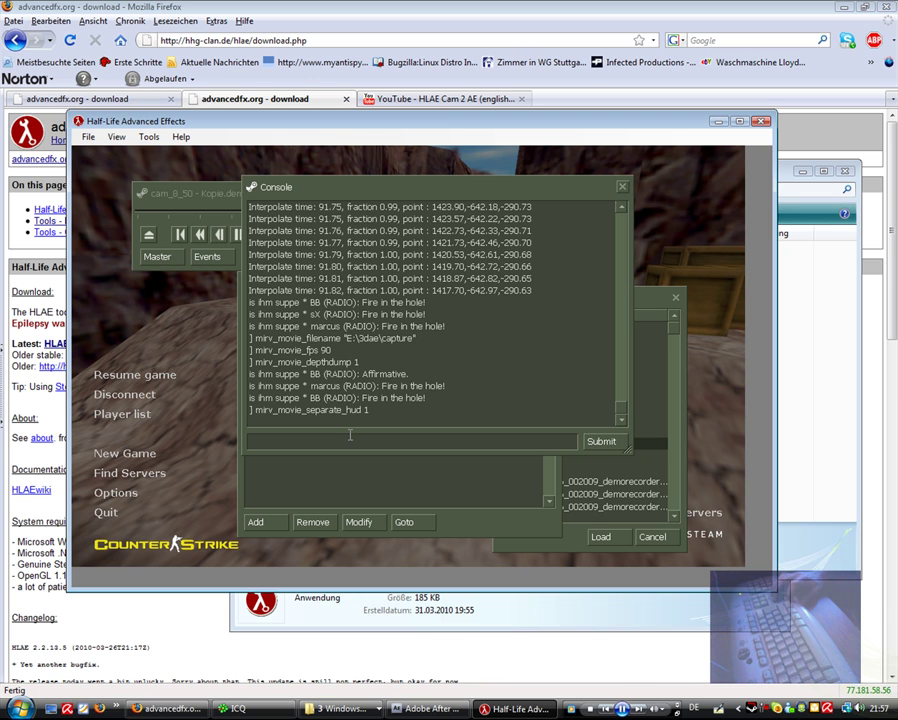
key("Up")
Edit the recalled console command into mirv_camexport_mode 1 and submit it
key("BackSpace")
key("BackSpace")
key("BackSpace")
key("BackSpace")
key("BackSpace")
key("BackSpace")
key("BackSpace")
key("BackSpace")
key("BackSpace")
key("BackSpace")
key("BackSpace")
key("BackSpace")
key("BackSpace")
key("BackSpace")
key("BackSpace")
key("BackSpace")
key("BackSpace")
key("BackSpace")
key("BackSpace")
key("BackSpace")
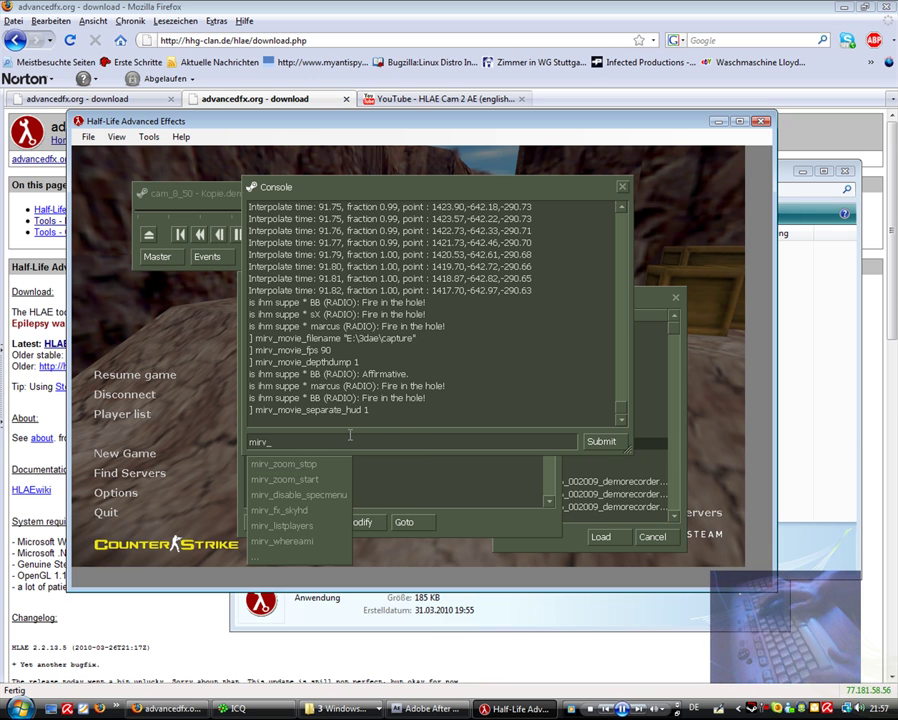
type("cam")
key("Tab")
key("Tab")
key("Tab")
key("Tab")
key("Tab")
key("Tab")
key("Tab")
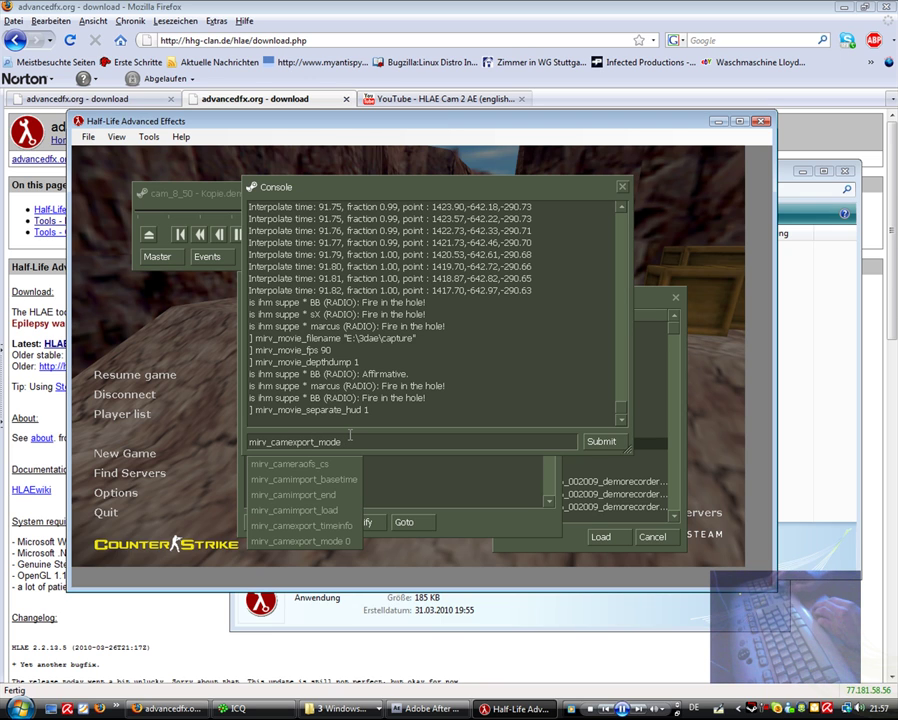
type("1")
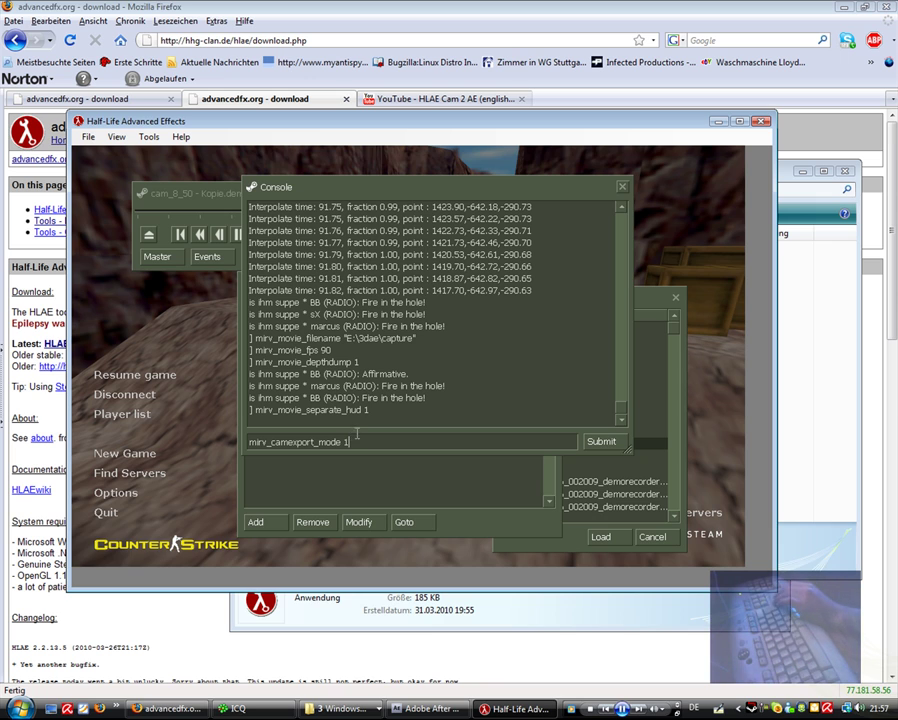
key("Return")
left_click_drag(392, 411, 255, 410)
left_click(252, 437)
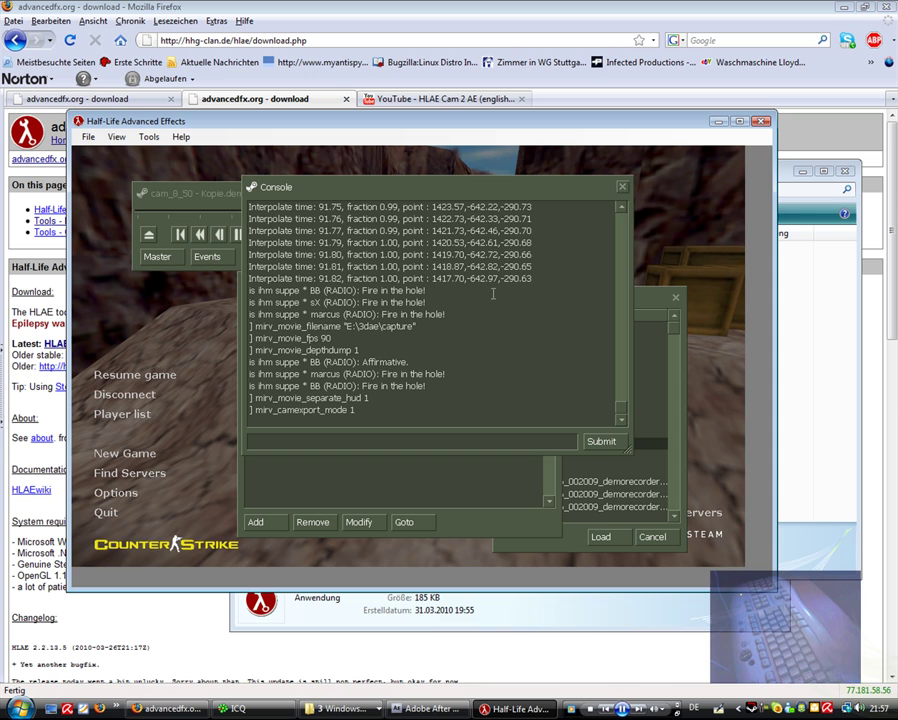
Change the #start_recording event's command to mirv_recordmovie_start
left_click(622, 188)
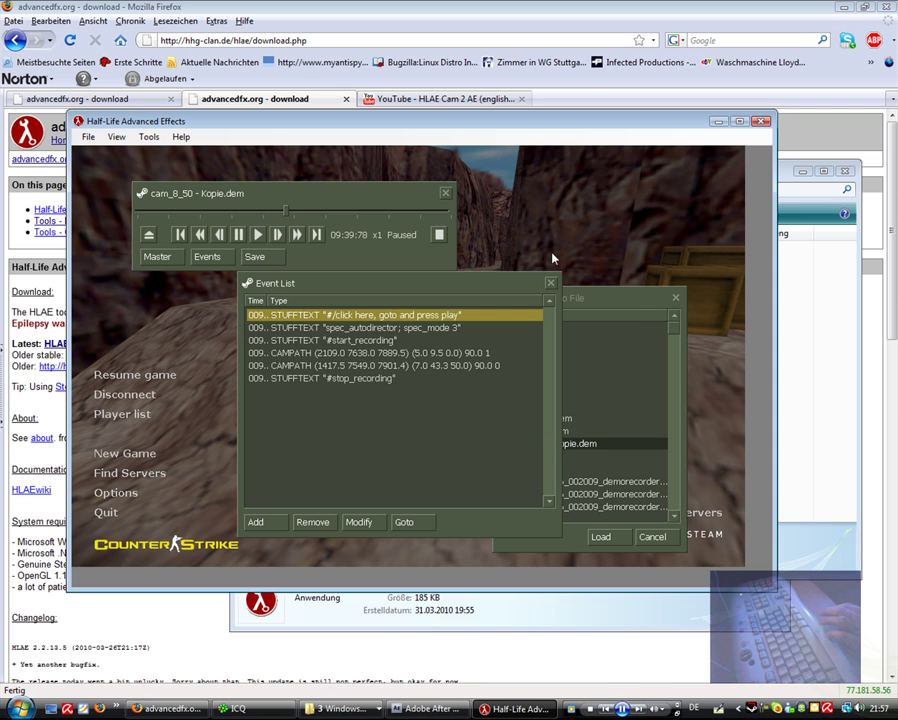
left_click(334, 329)
left_click_drag(271, 291, 282, 288)
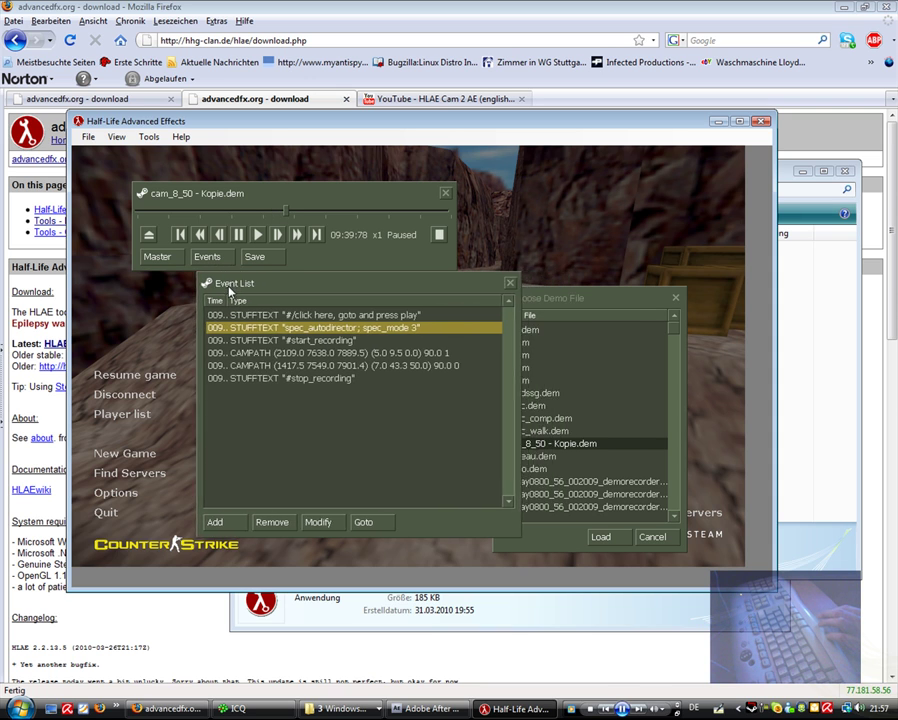
left_click(336, 341)
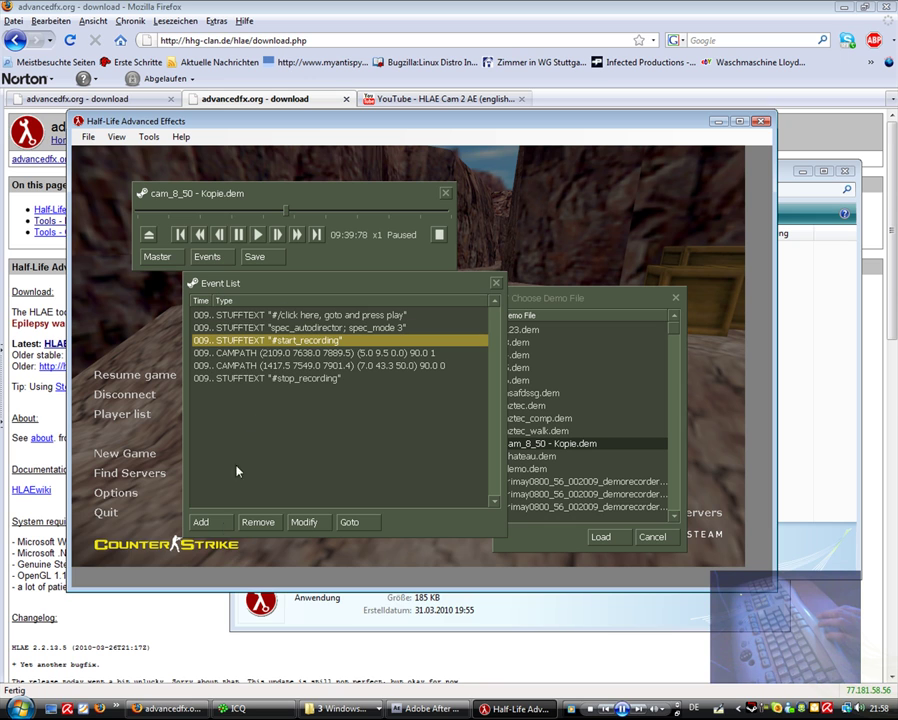
left_click(298, 521)
double_click(216, 224)
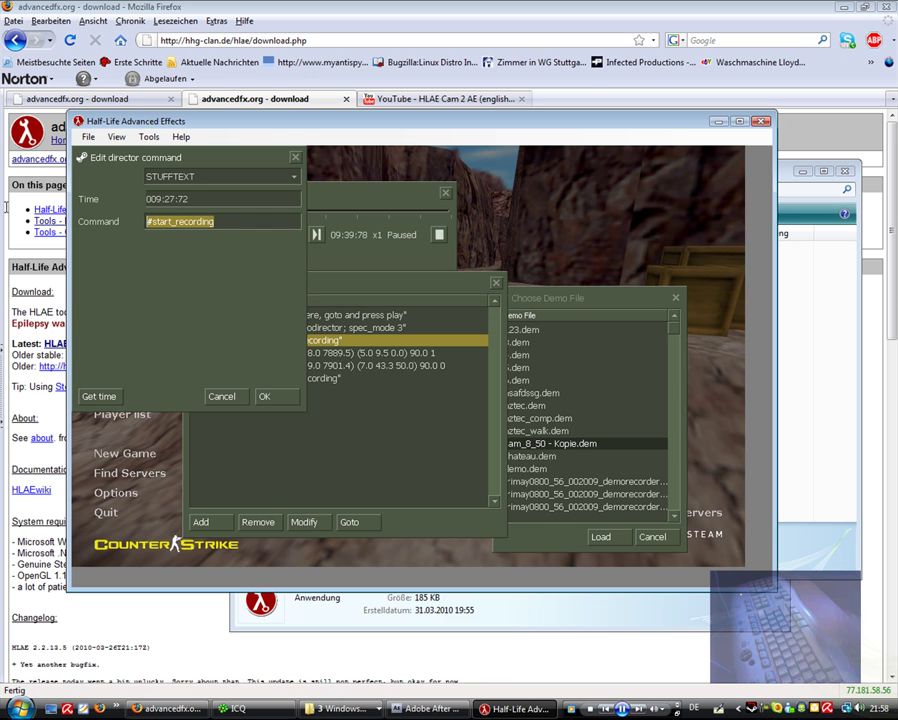
type("mirv_")
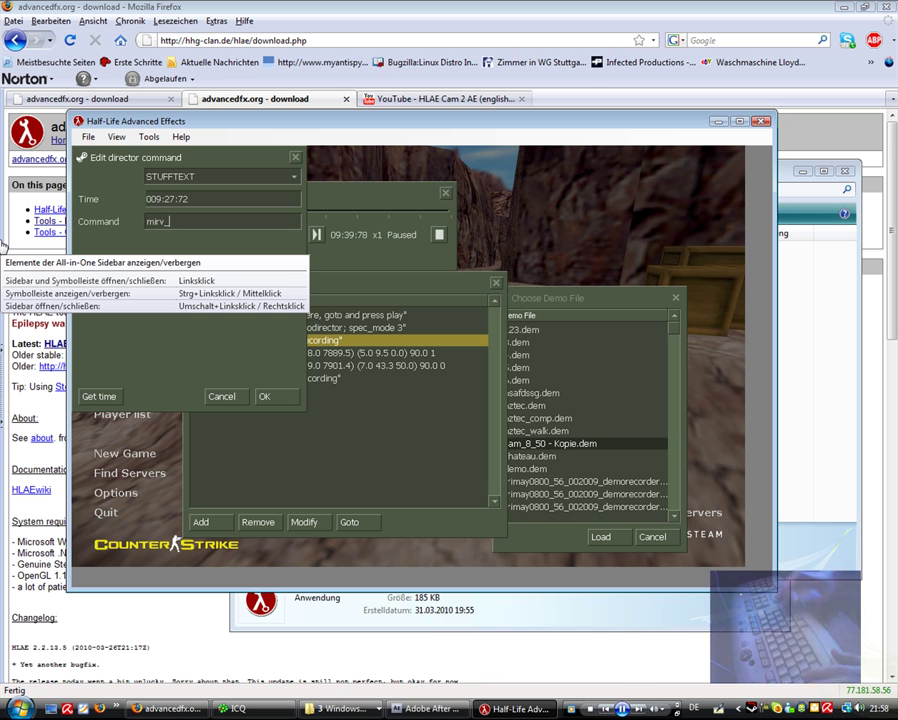
type("re")
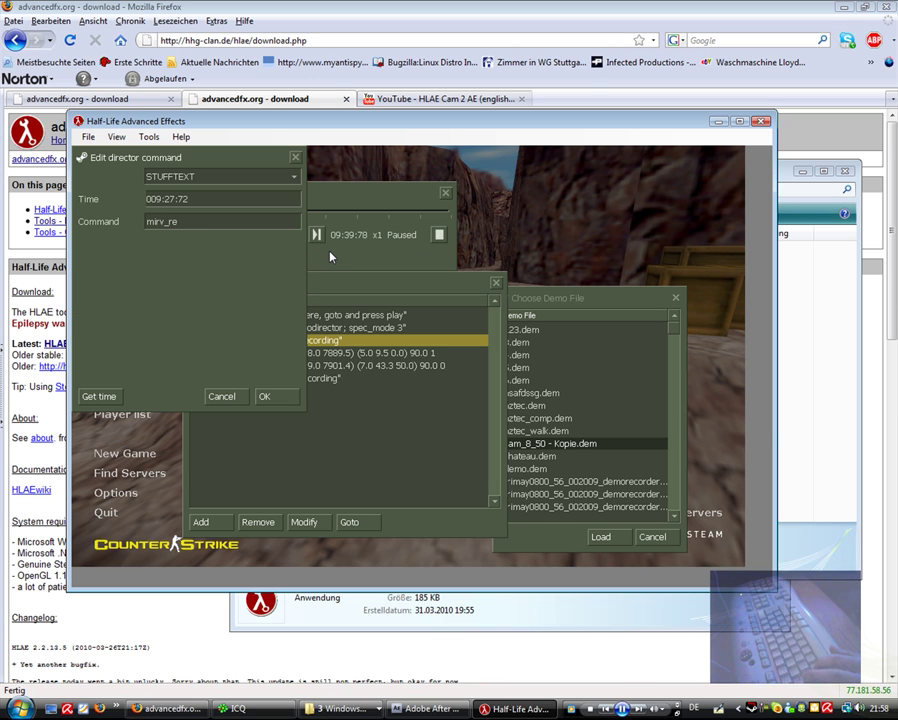
type("cordmovie")
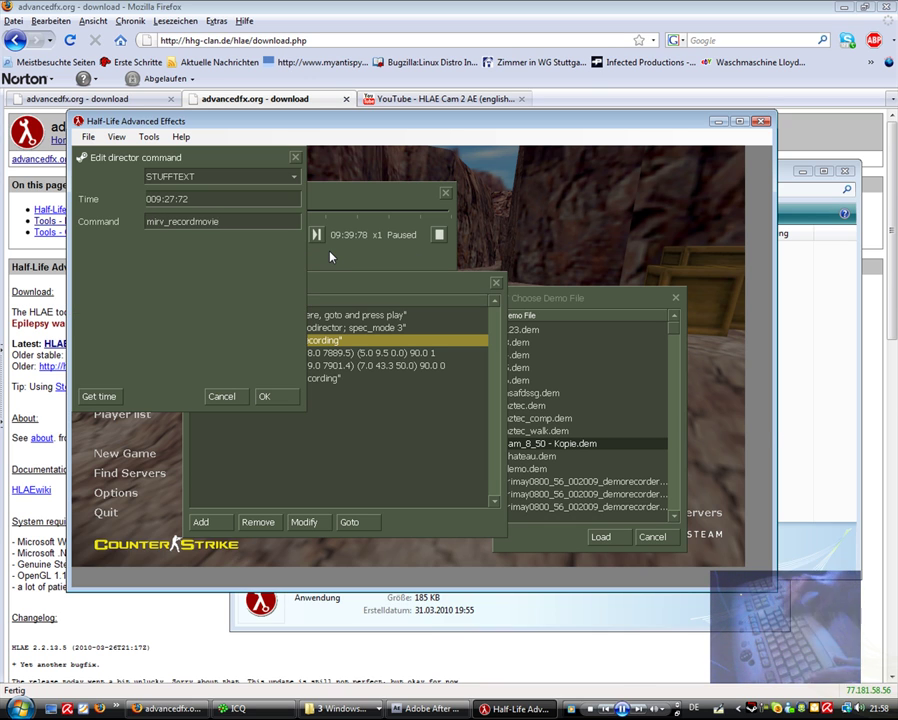
type("_start")
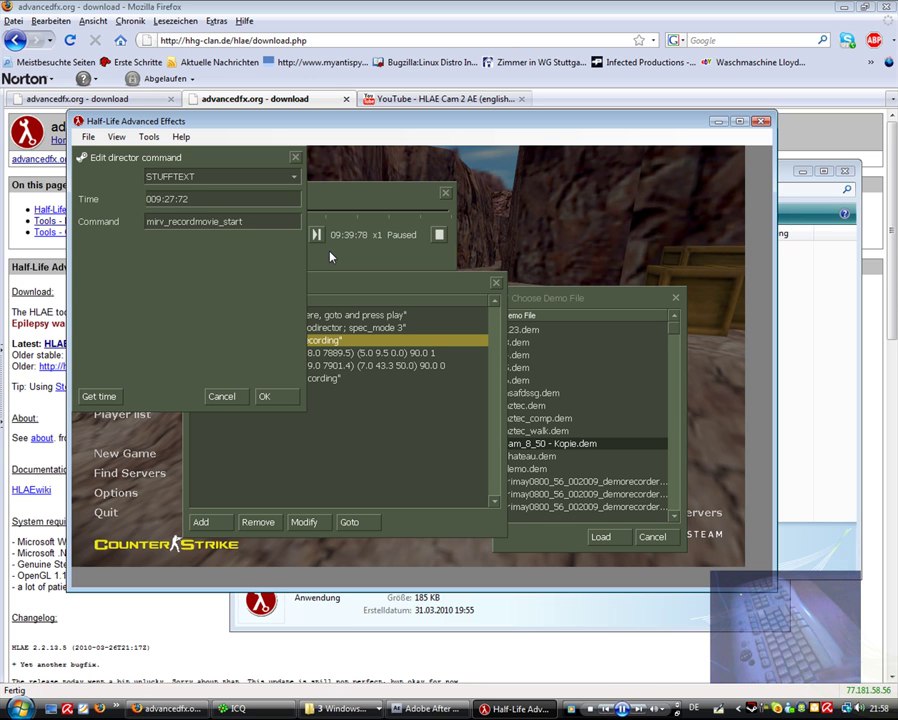
left_click(267, 398)
Change the #stop_recording event's command to mirv_recordmovie_stop
left_click(349, 378)
left_click(305, 526)
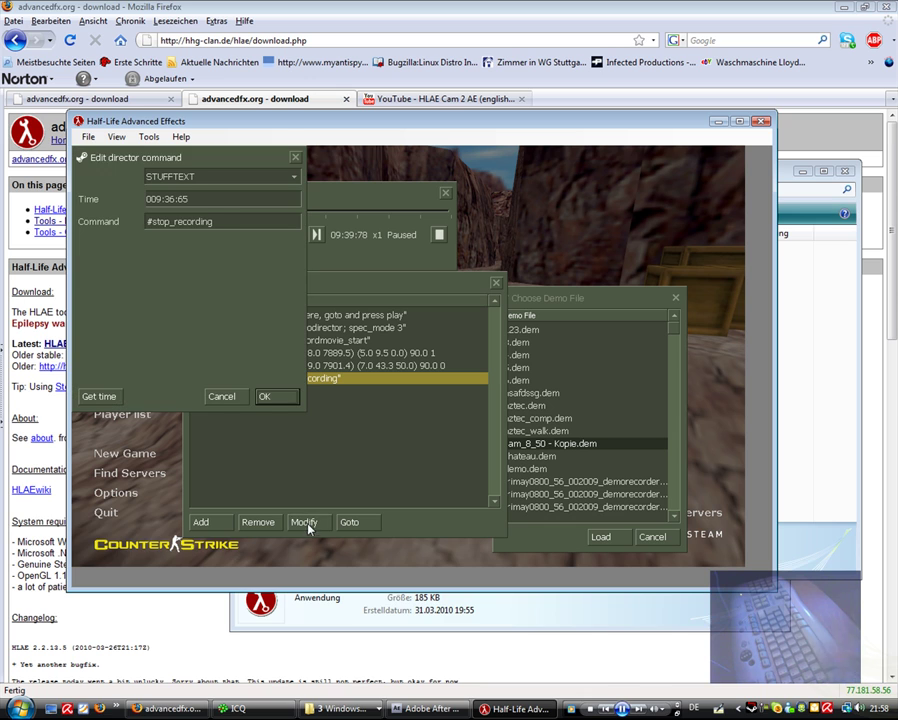
double_click(243, 215)
type("mi")
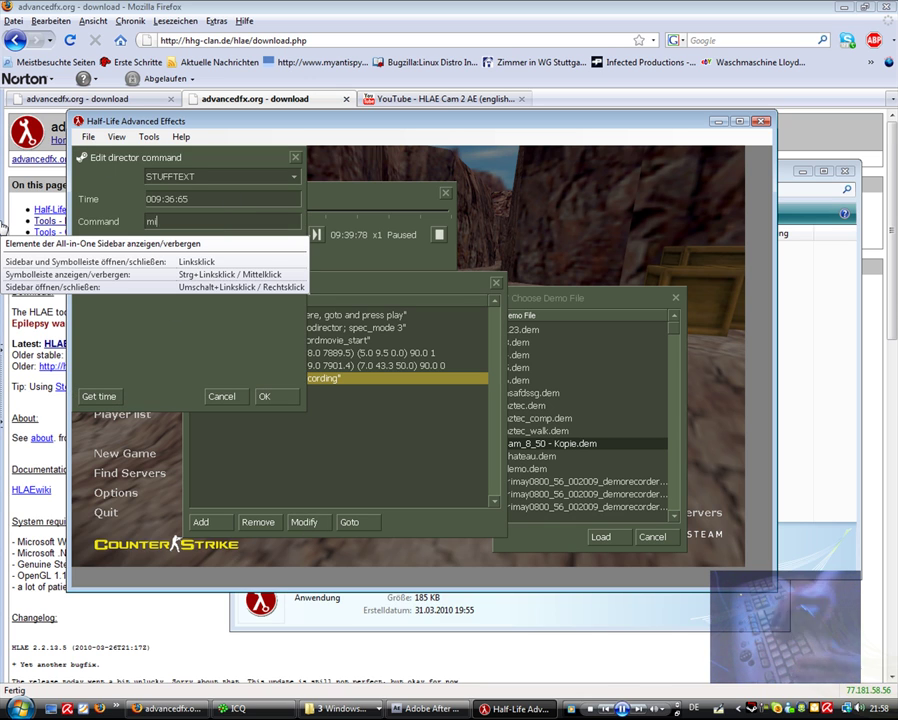
type("rv_recordmovie")
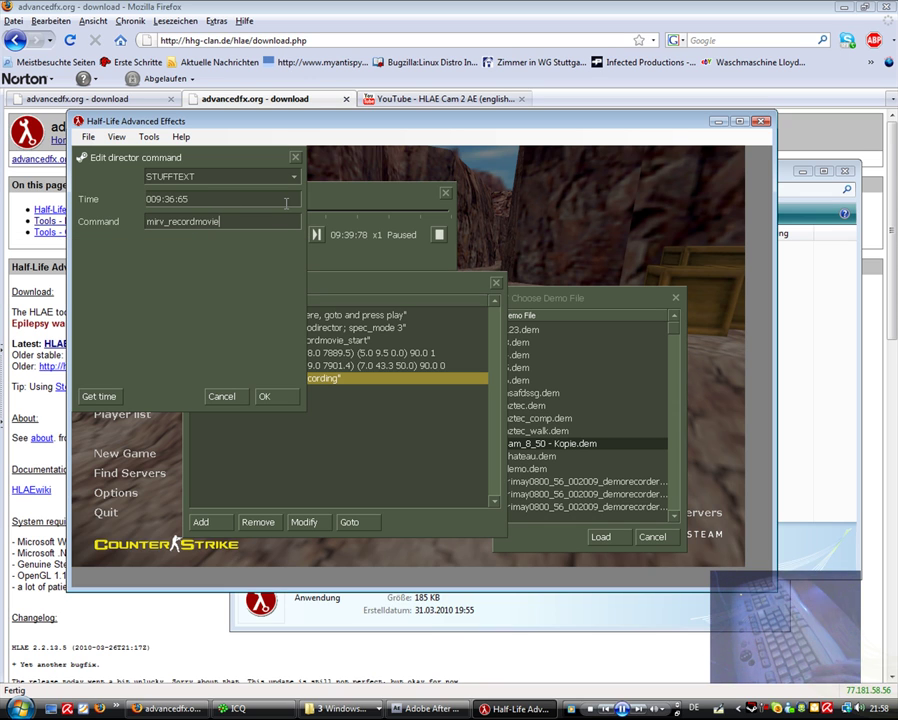
type("_stop")
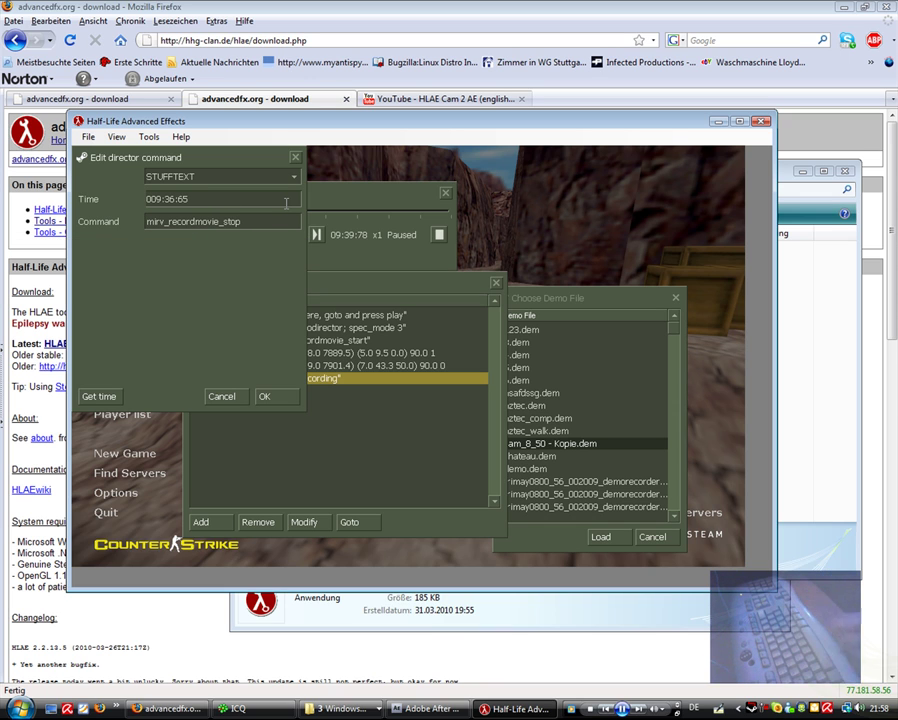
left_click(276, 398)
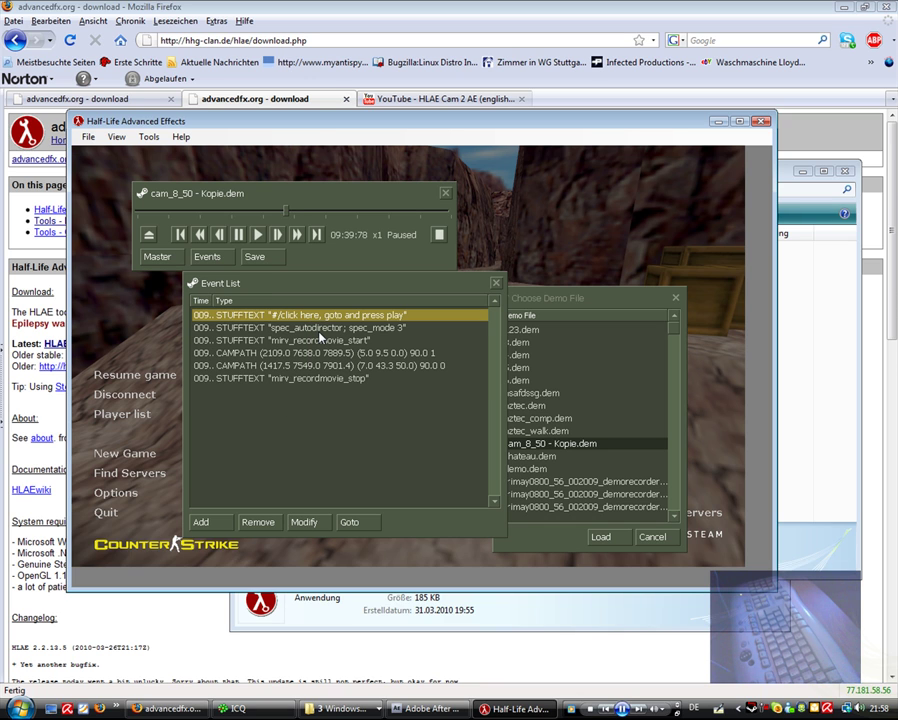
Jump to the first event, play the cam_8_50 demo, and pause it at 09:44:54
left_click(358, 525)
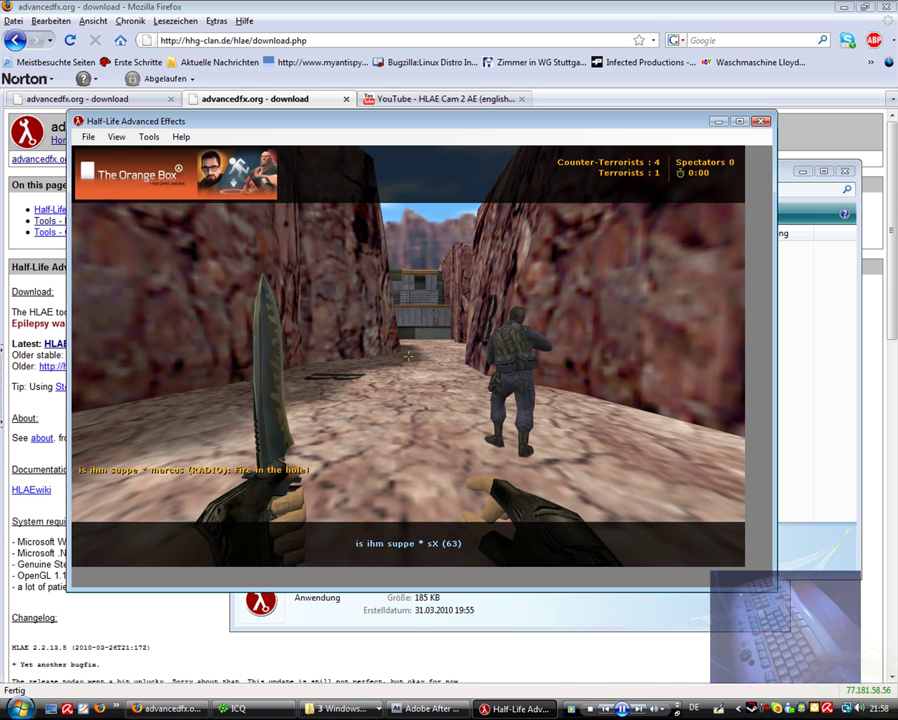
key("Escape")
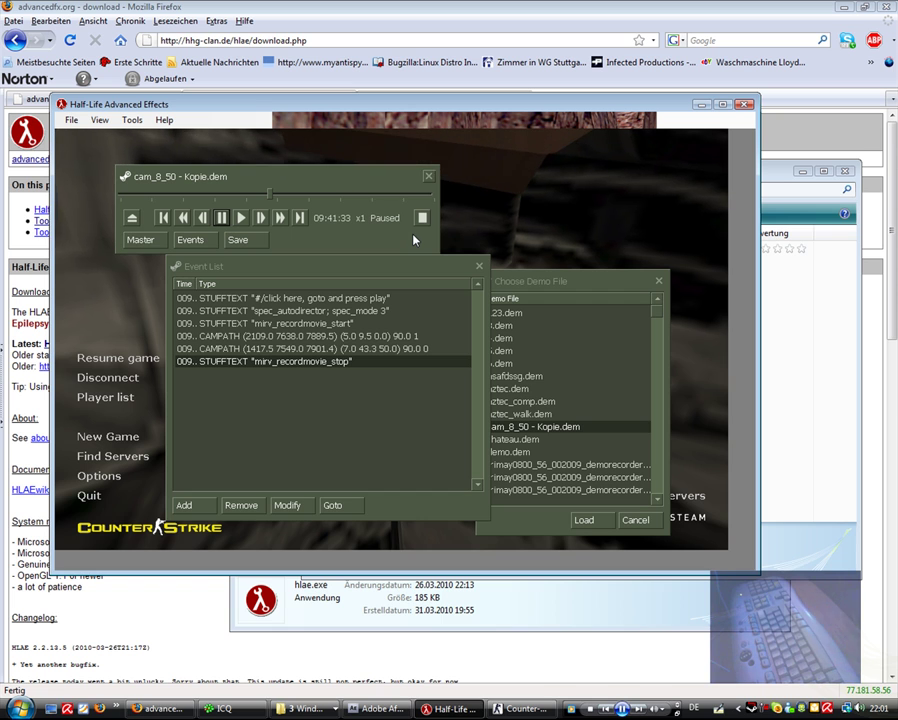
key("Escape")
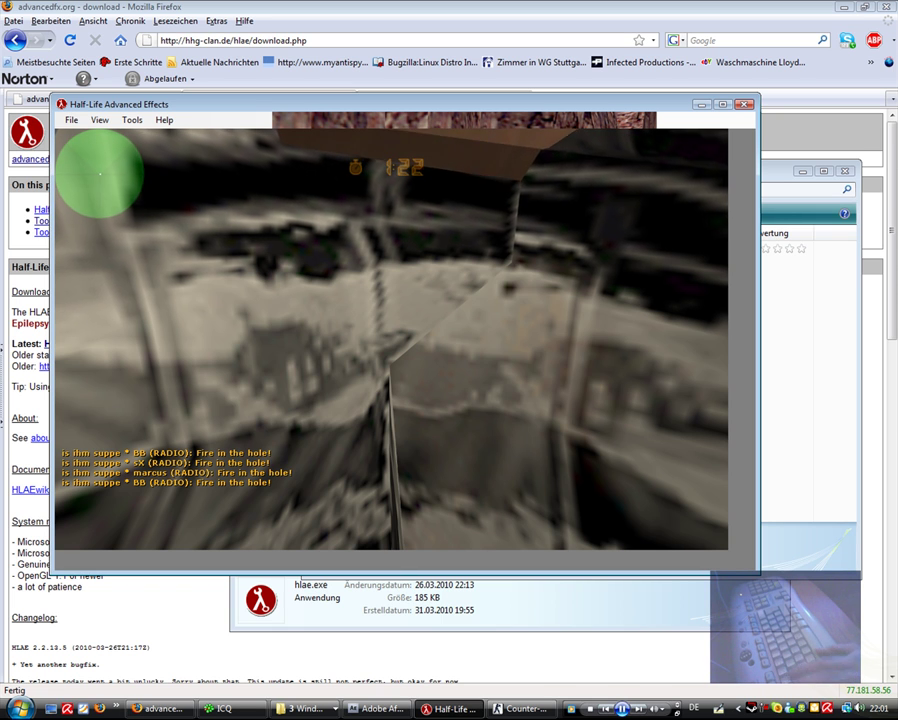
key("Escape")
left_click(241, 217)
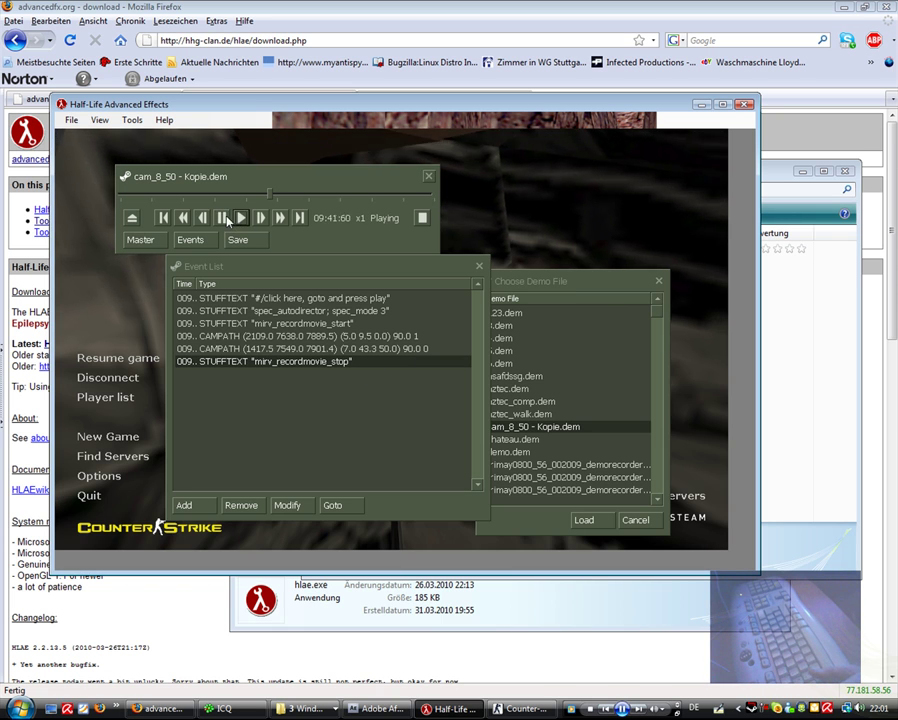
key("Escape")
key("Escape")
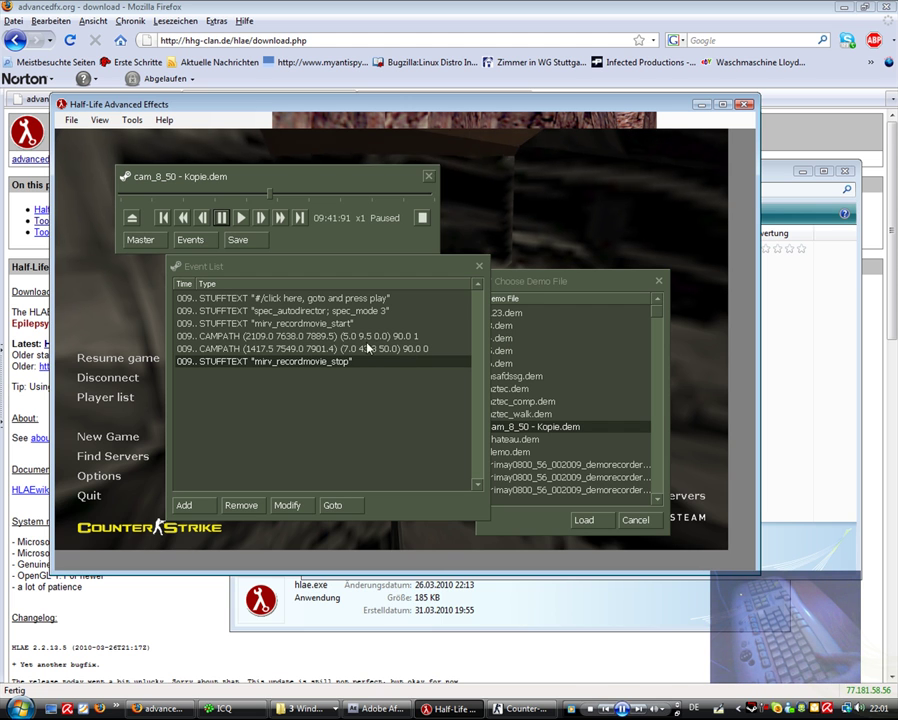
left_click(241, 217)
key("Escape")
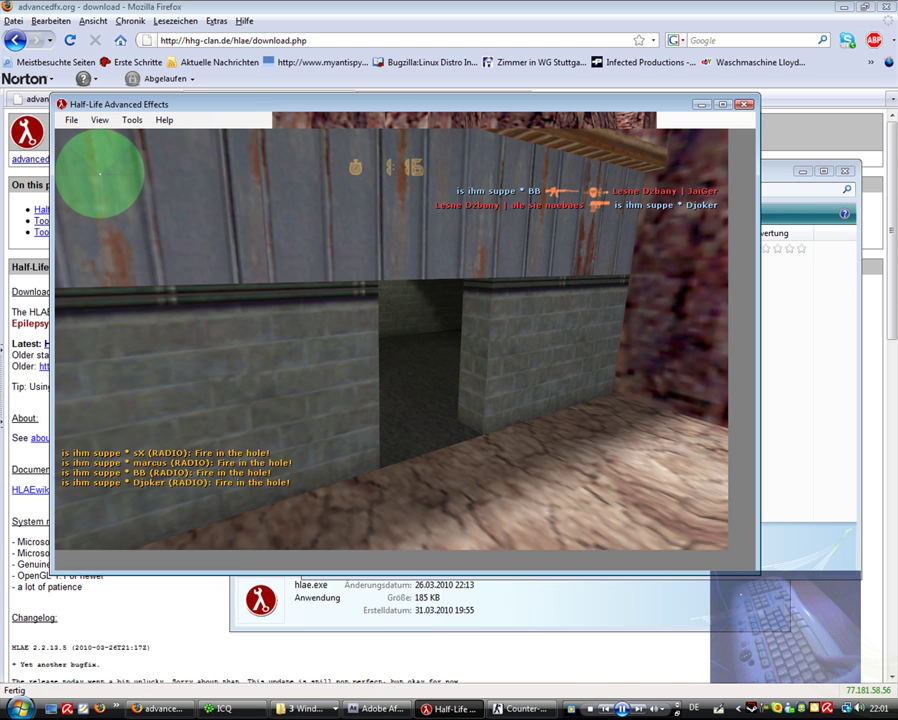
key("Escape")
left_click(222, 217)
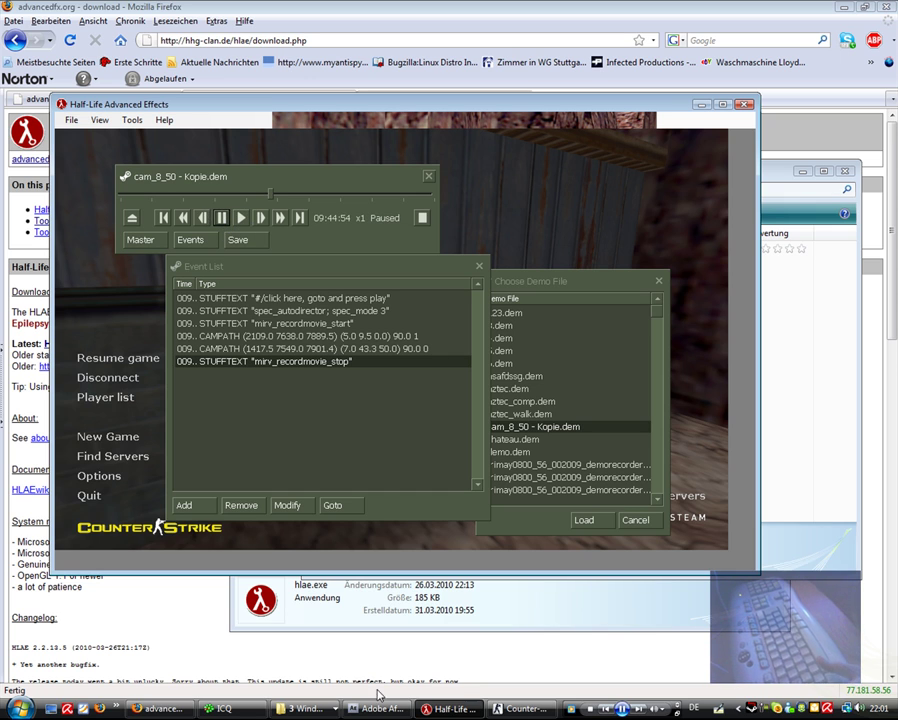
Open E:\3dae\capture\take00 in the 3dae Explorer window
left_click(305, 708)
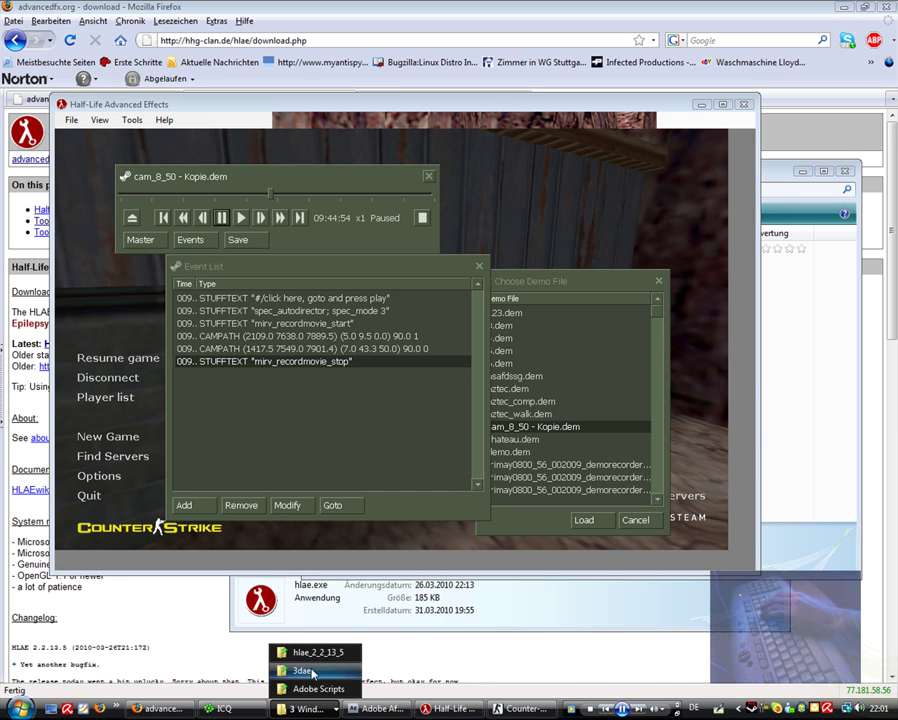
left_click(313, 676)
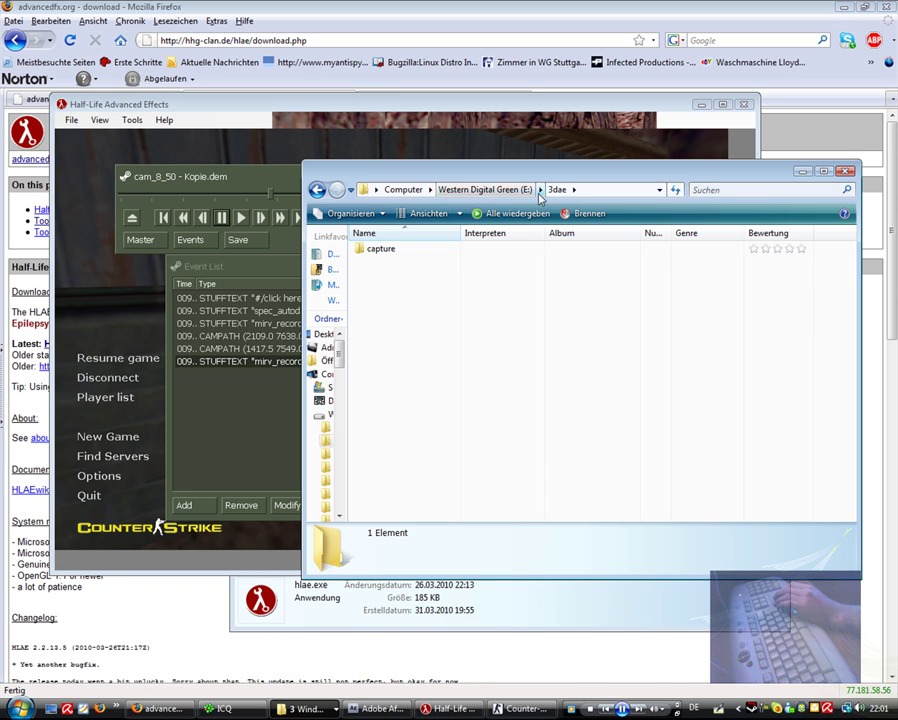
double_click(385, 249)
double_click(372, 250)
Review the all, hudalpha, hudcolor and depthall folders and motion.bvh (51,1 KB) details
left_click(402, 295)
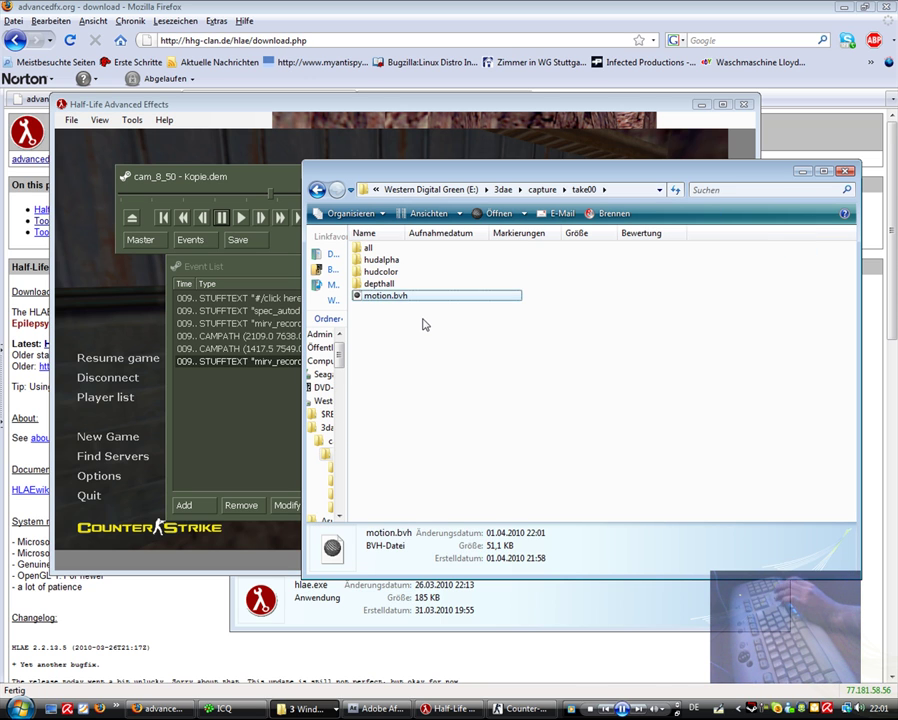
key("Up")
key("Up")
key("Up")
key("Up")
key("Down")
key("Down")
key("Up")
key("Down")
key("Down")
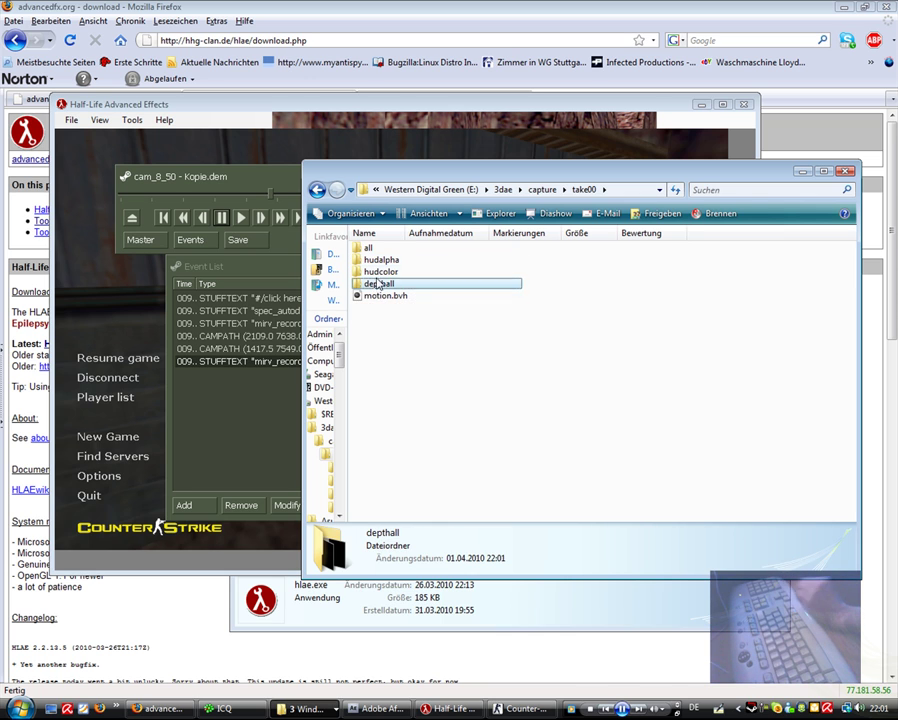
left_click(378, 297)
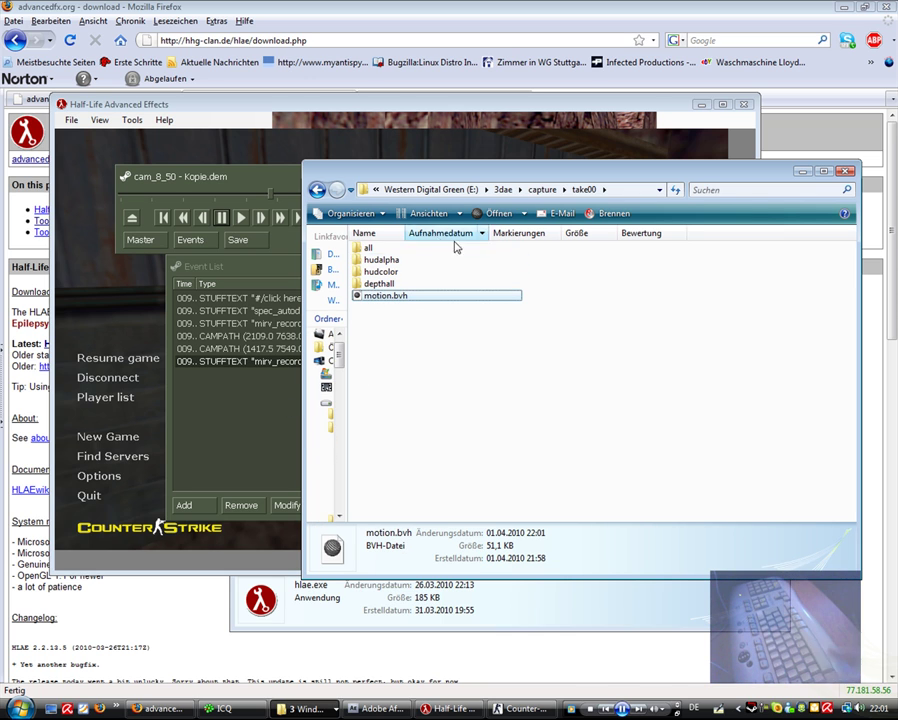
Return to HLAE, close the demo file chooser, and reopen the Event List
left_click(560, 125)
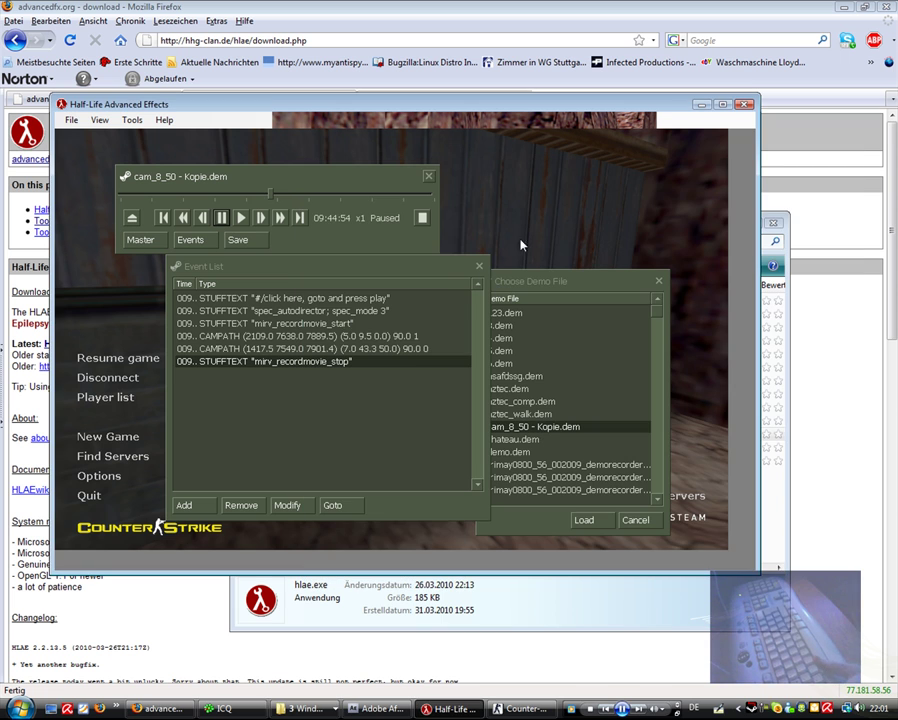
left_click(658, 280)
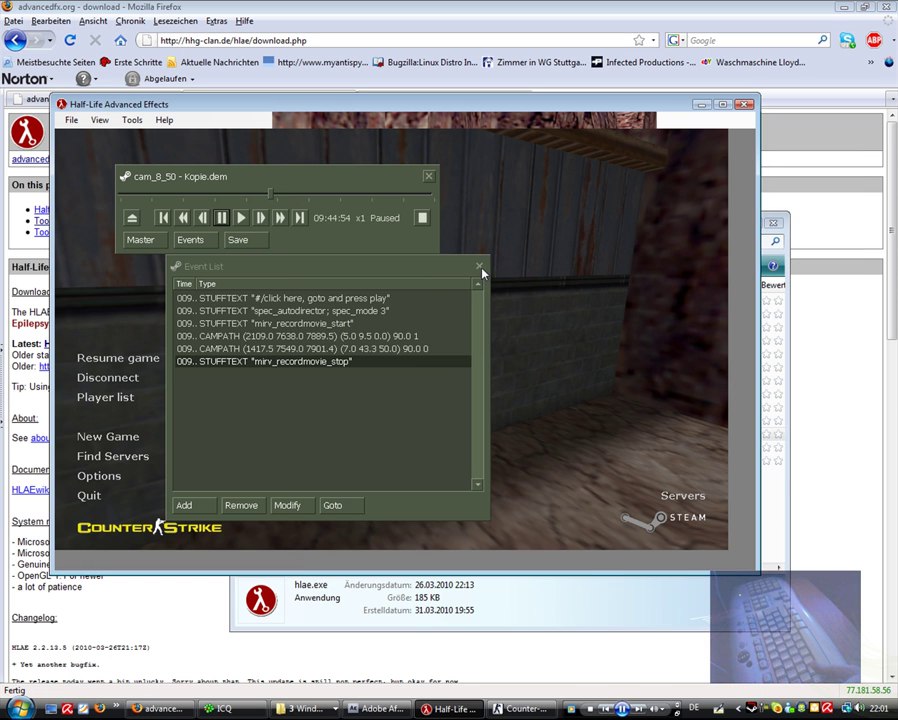
left_click(480, 268)
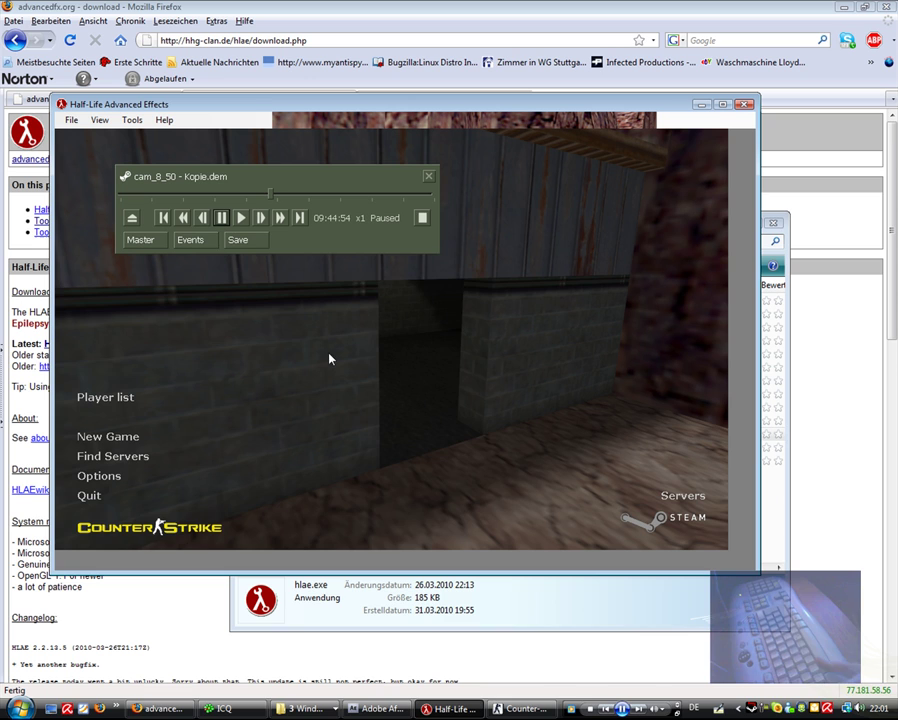
left_click(205, 241)
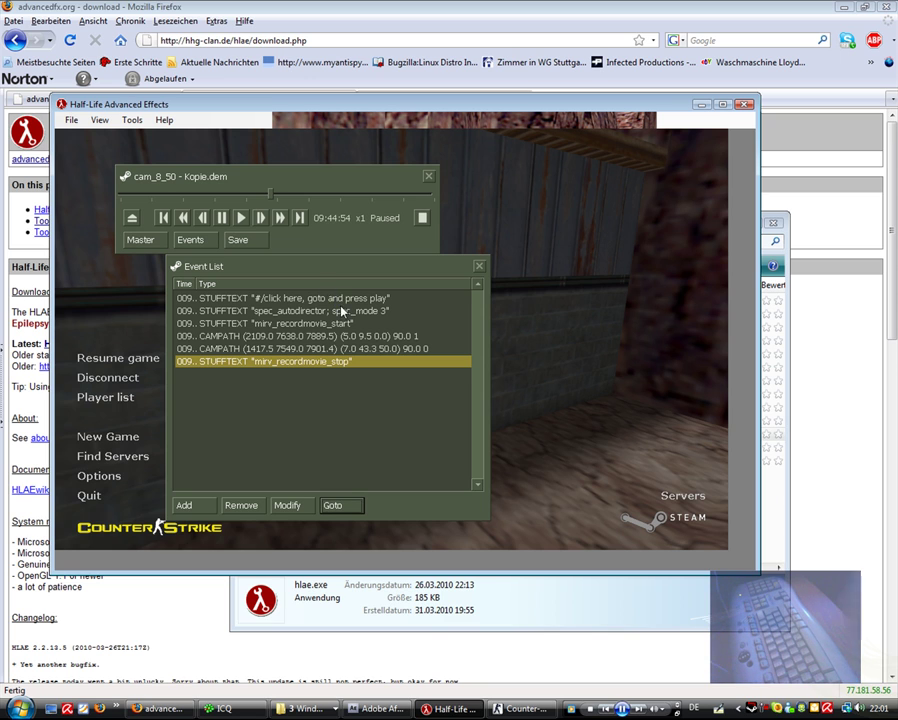
Rename the start event's command to _mirv_recordmovie_start
left_click(285, 311)
left_click(278, 323)
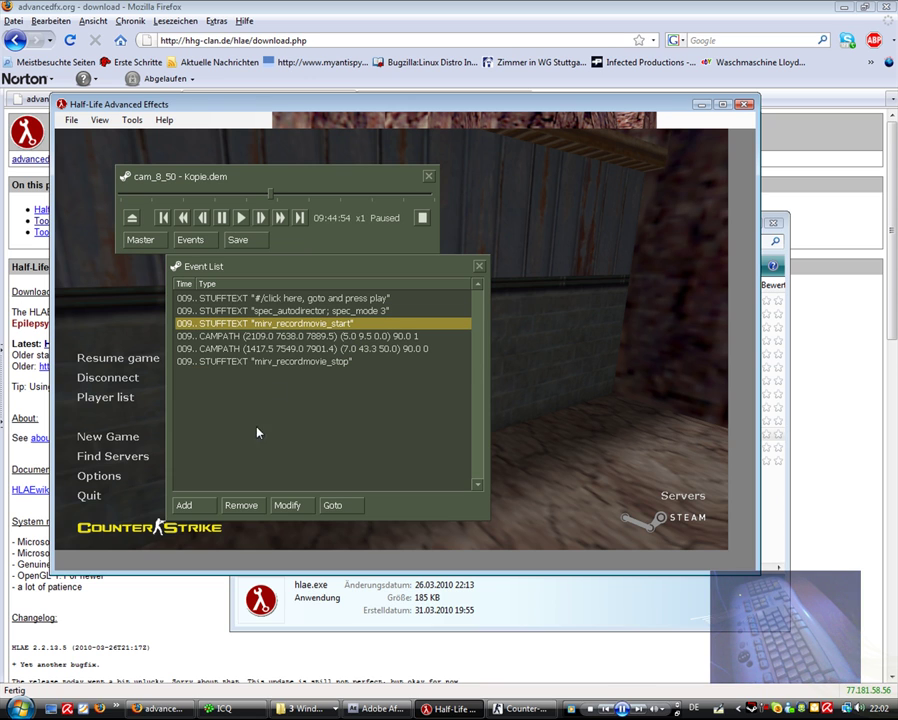
left_click(289, 506)
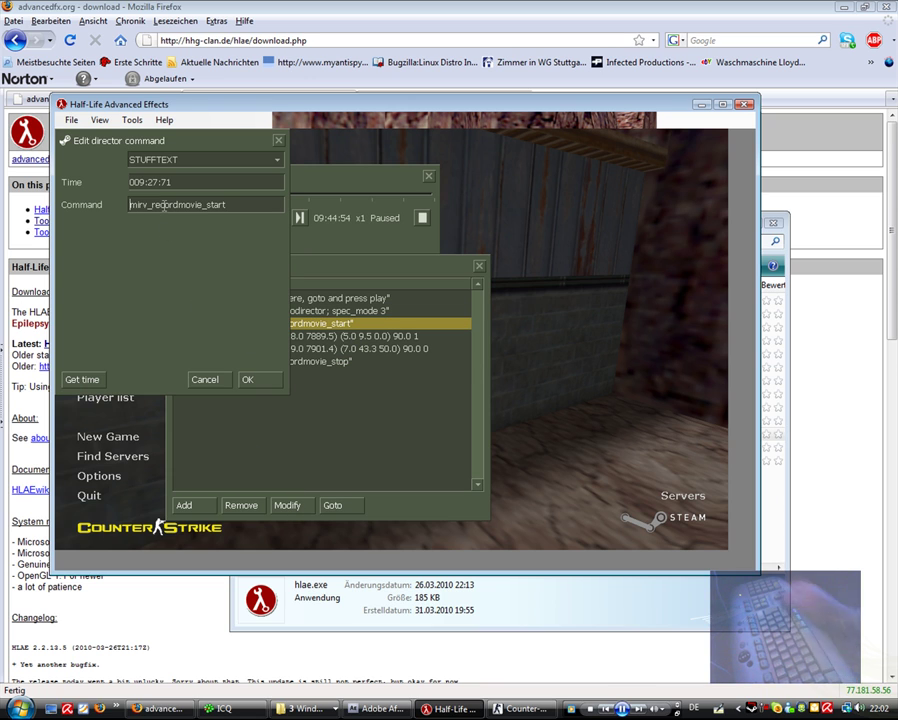
type("_")
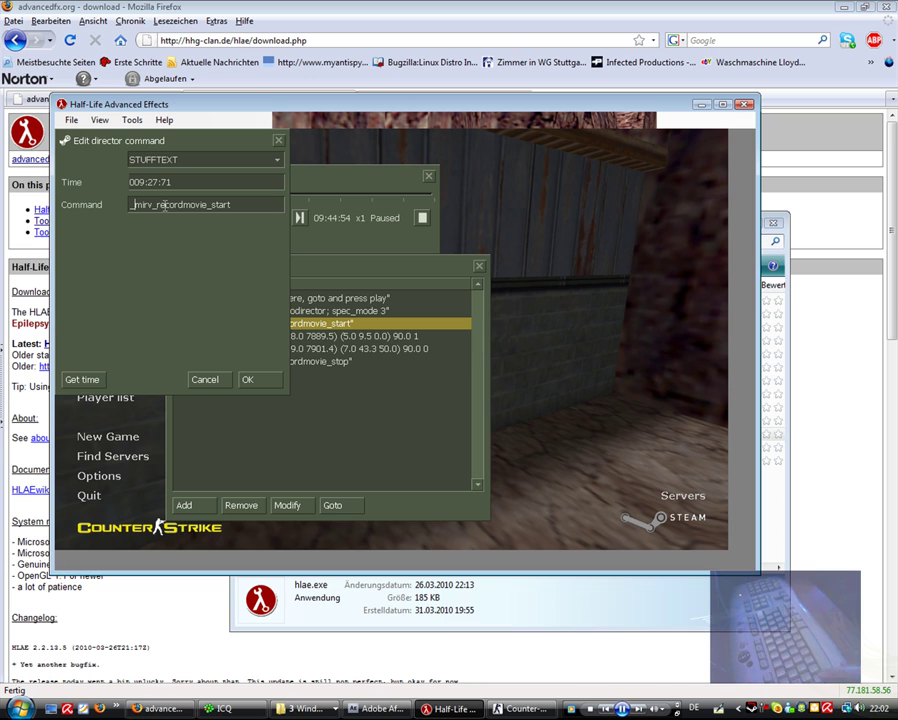
left_click(273, 377)
Rename the stop event's command to _mirv_recordmovie_stop and jump to the first event
left_click(288, 505)
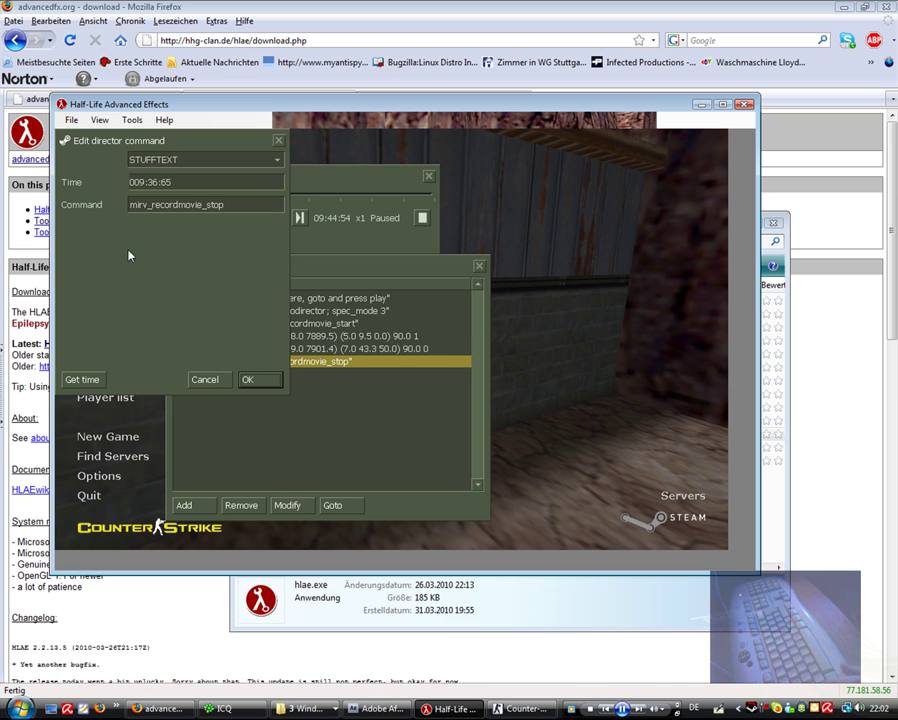
left_click(129, 205)
type("_")
left_click(247, 379)
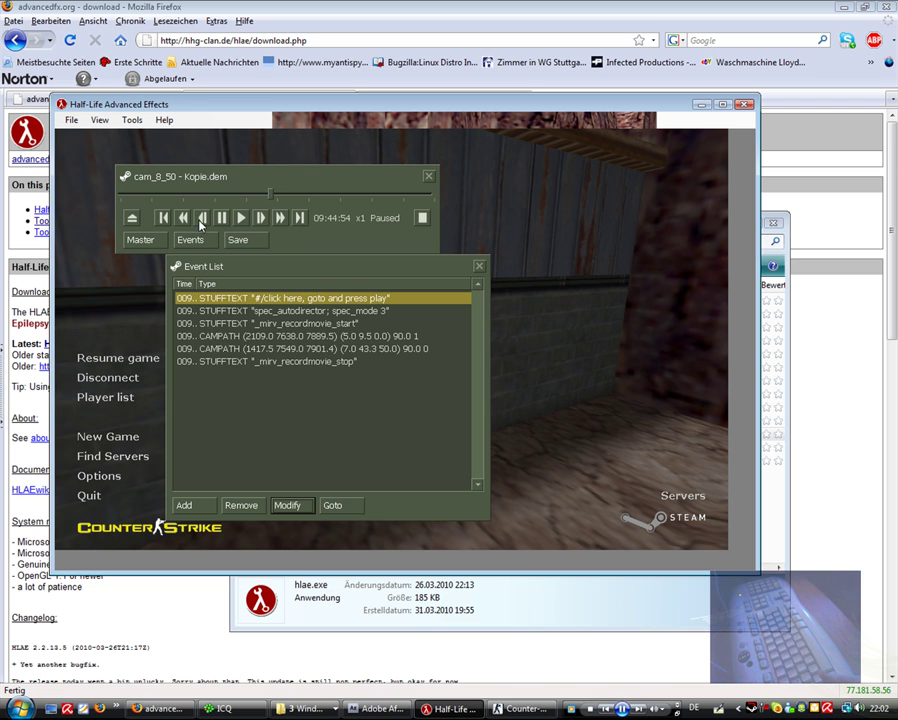
left_click(332, 505)
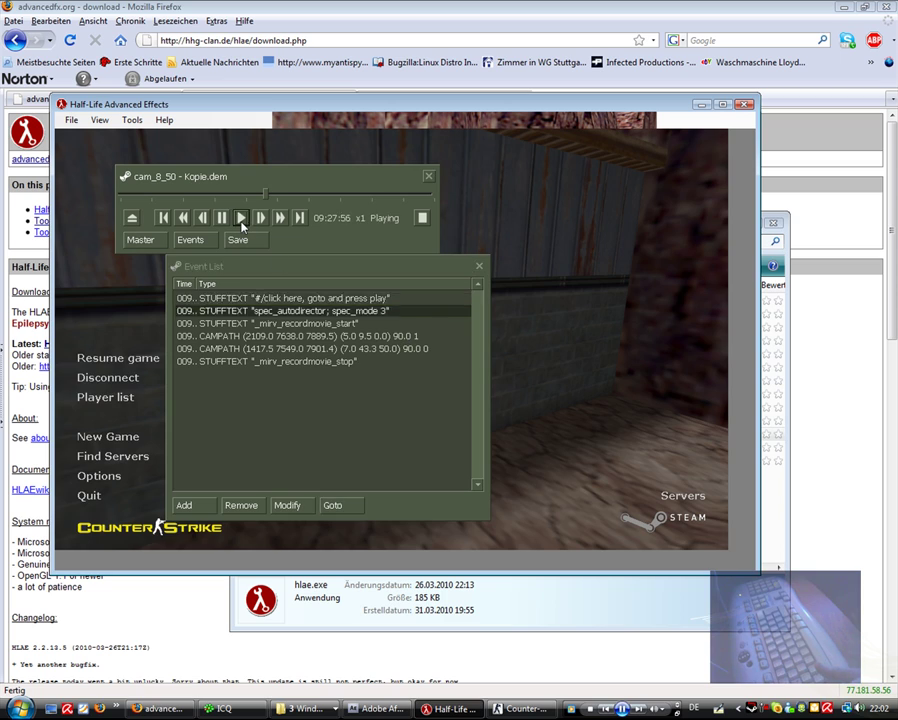
Play the cam_8_50 demo in full view until the round clock reaches 1:05
left_click(241, 217)
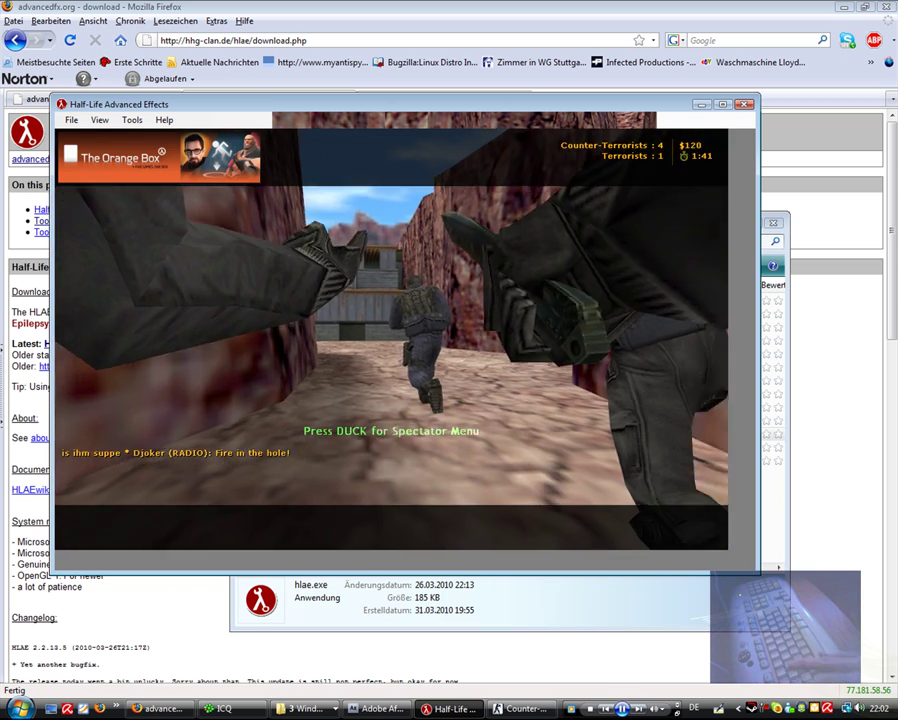
key("Escape")
left_click(260, 218)
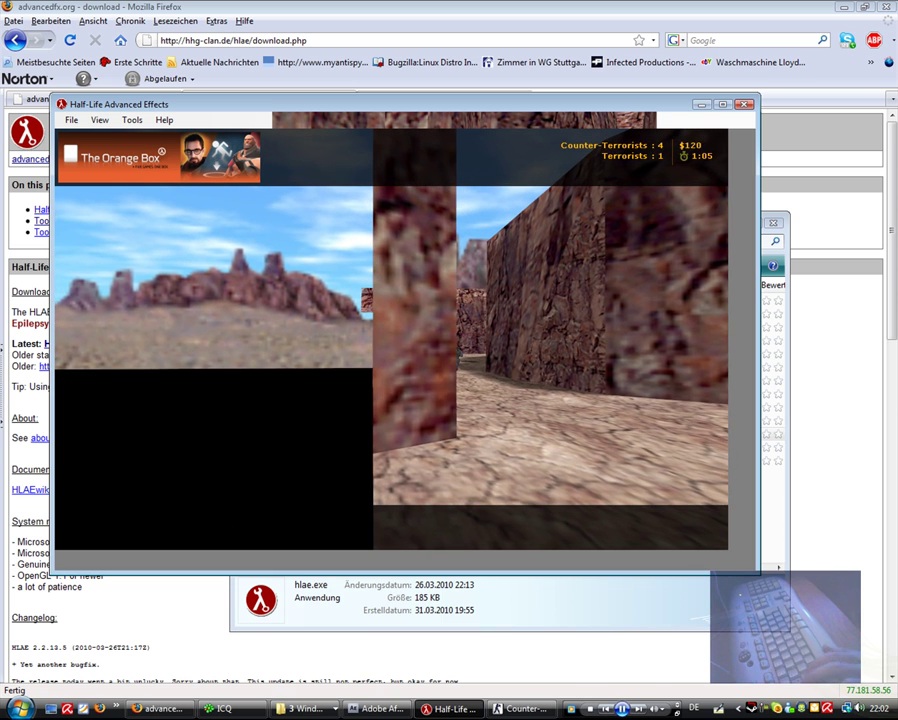
Bind F1 to mirv_recordmovie_start in the console
key("Escape")
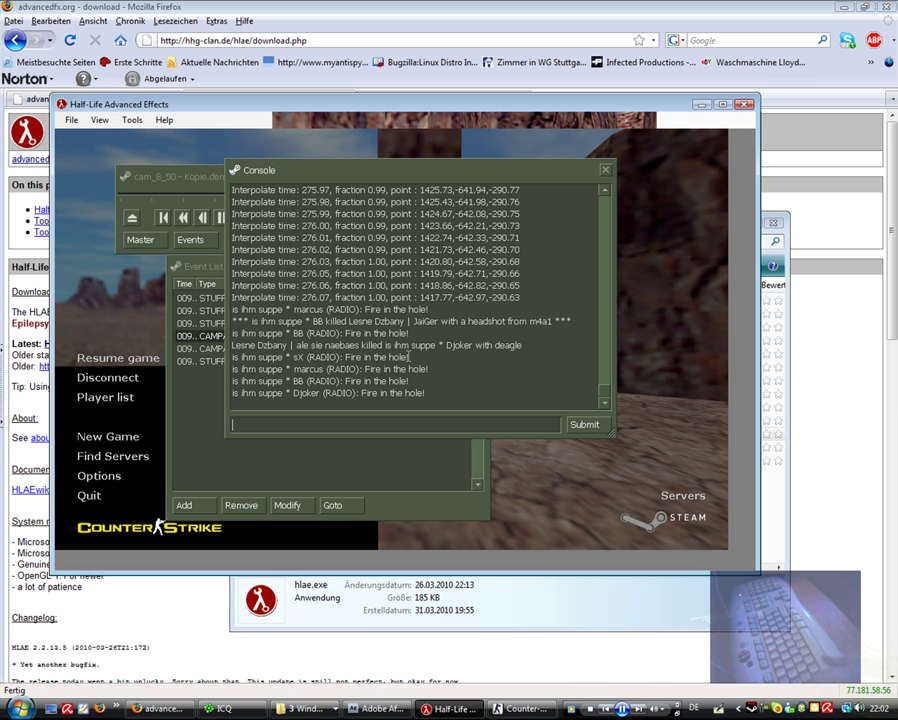
type("b")
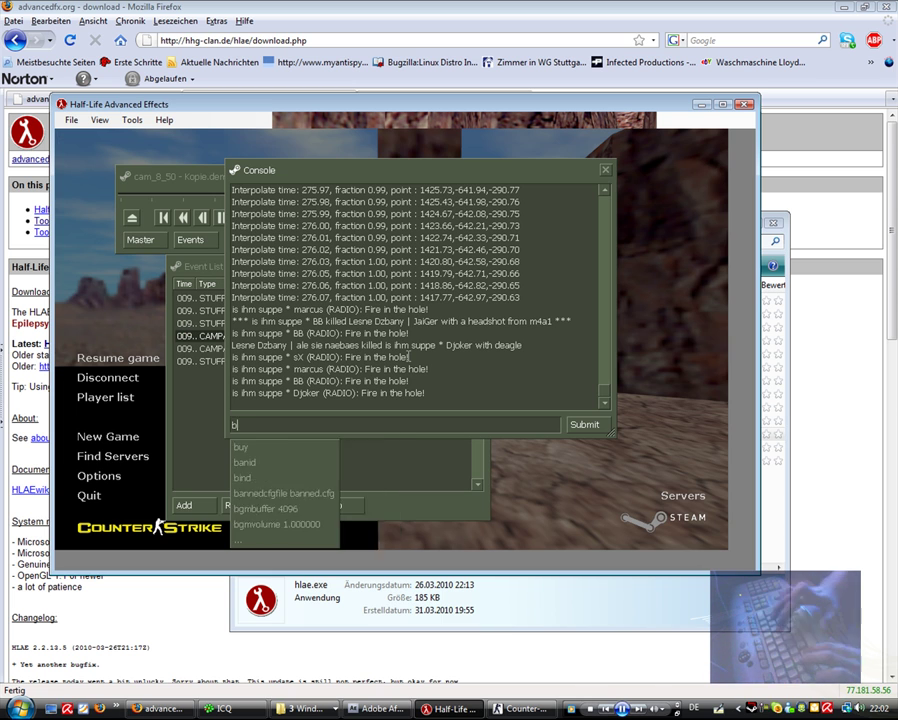
type("ind F1 mirv-recordmovie_start")
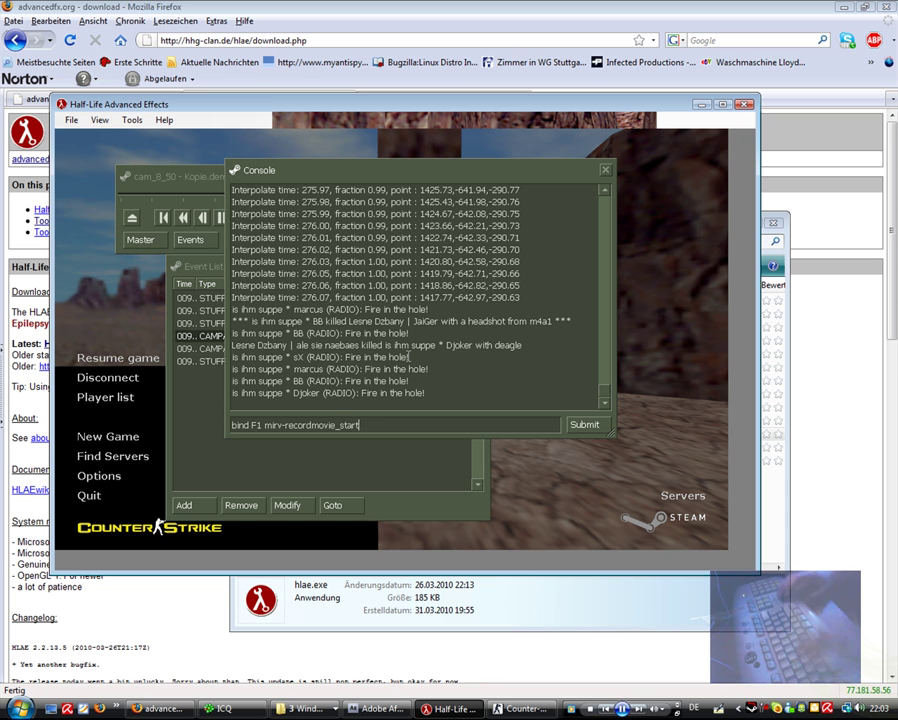
key("BackSpace")
type("_")
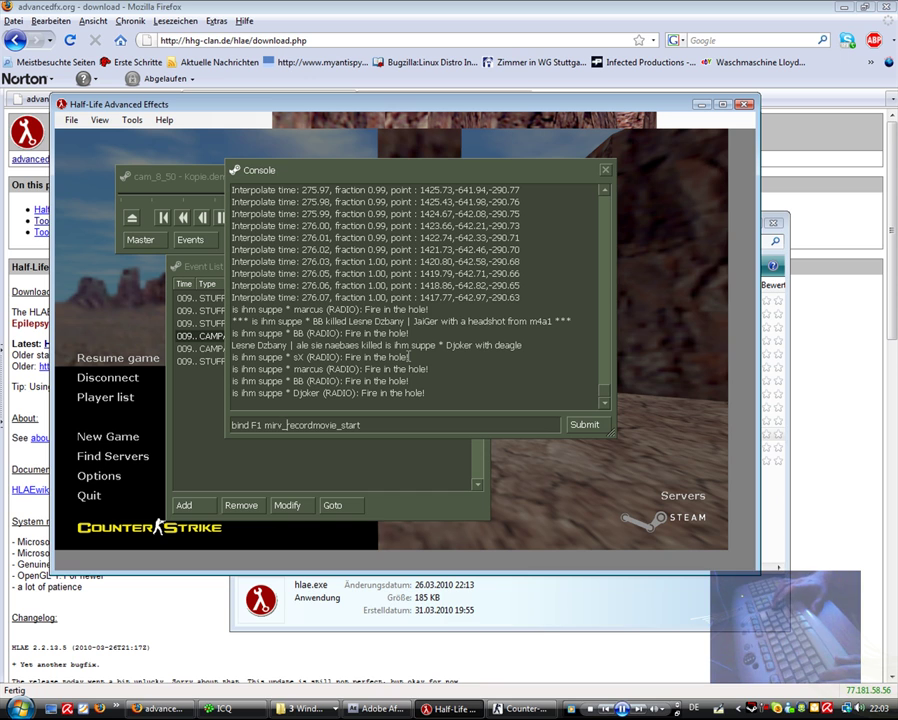
key("Return")
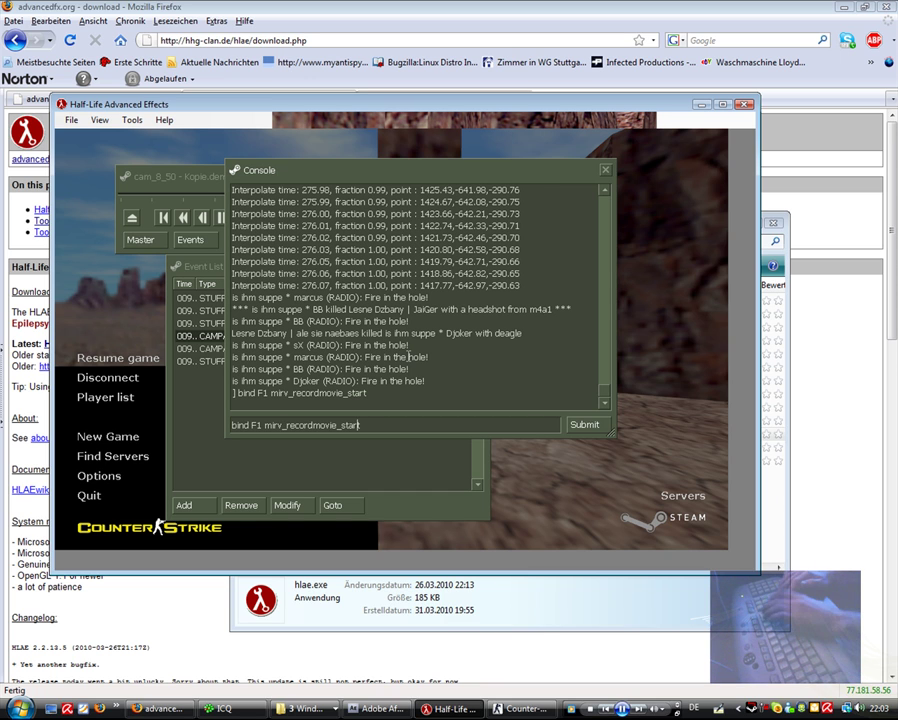
Bind F2 to mirv_recordmovie_stop, close the console, and move the HLAE window left
key("BackSpace")
type("2")
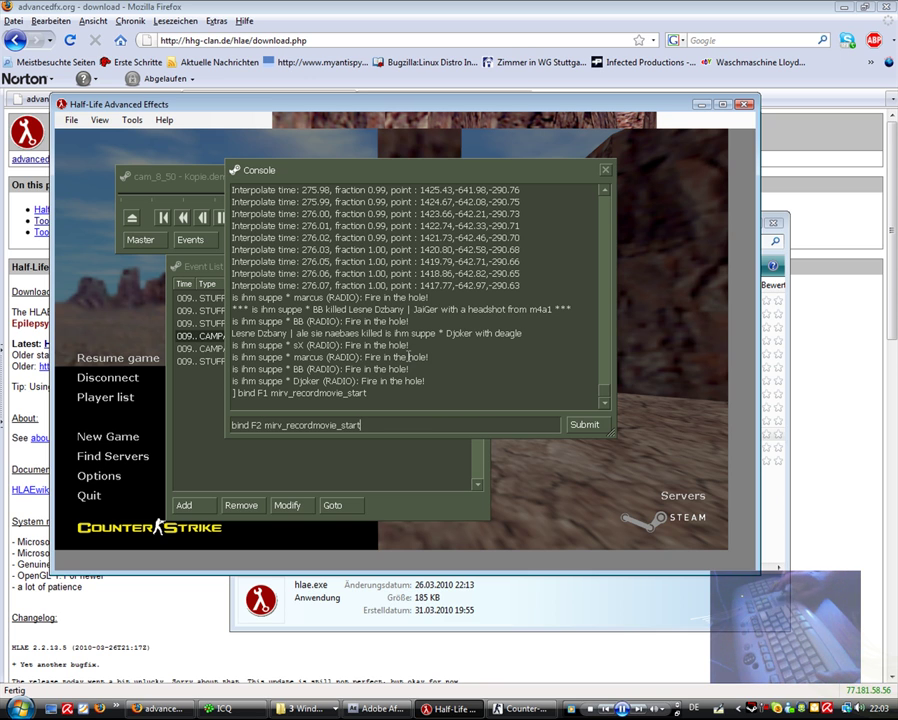
type("top")
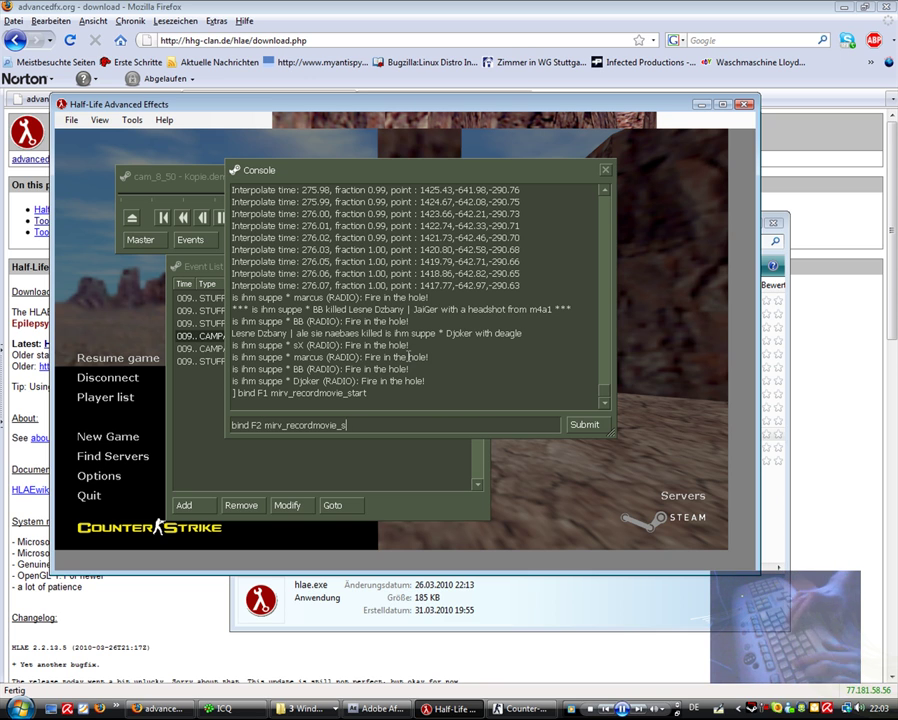
key("Return")
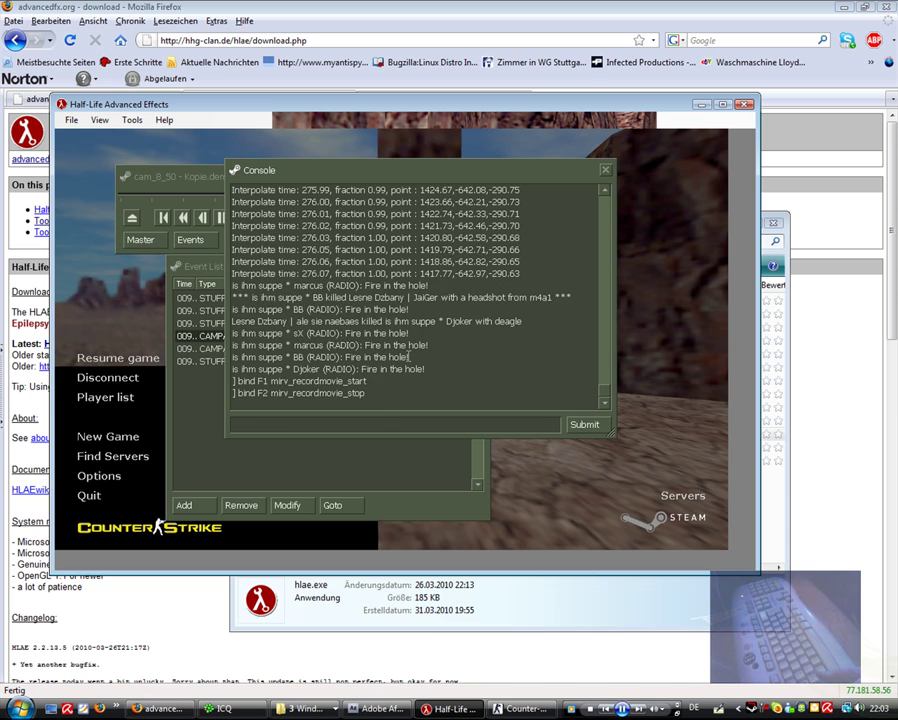
key("Escape")
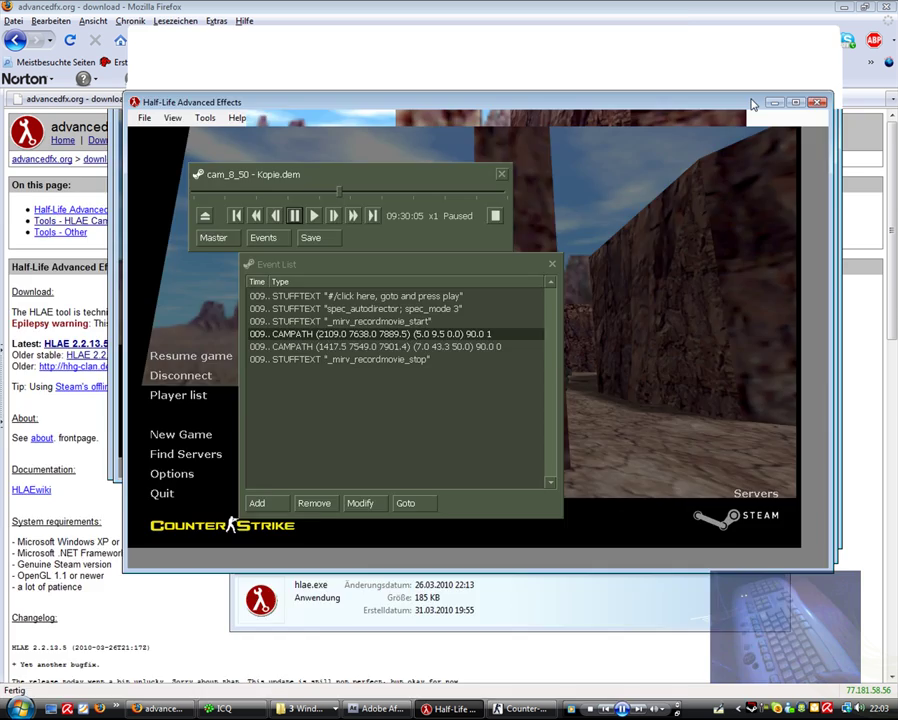
left_click_drag(752, 104, 645, 101)
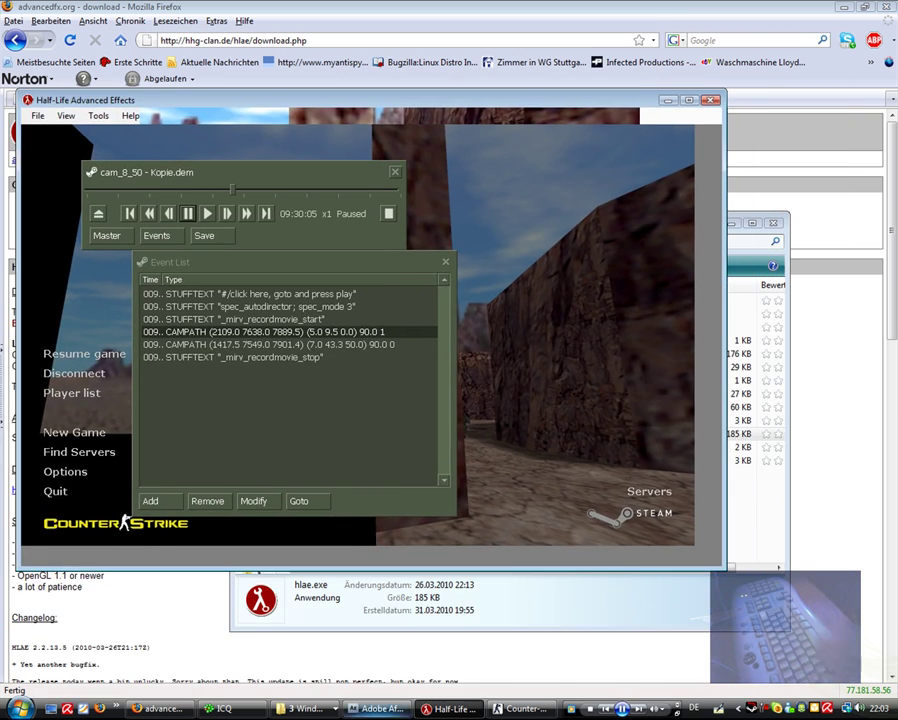